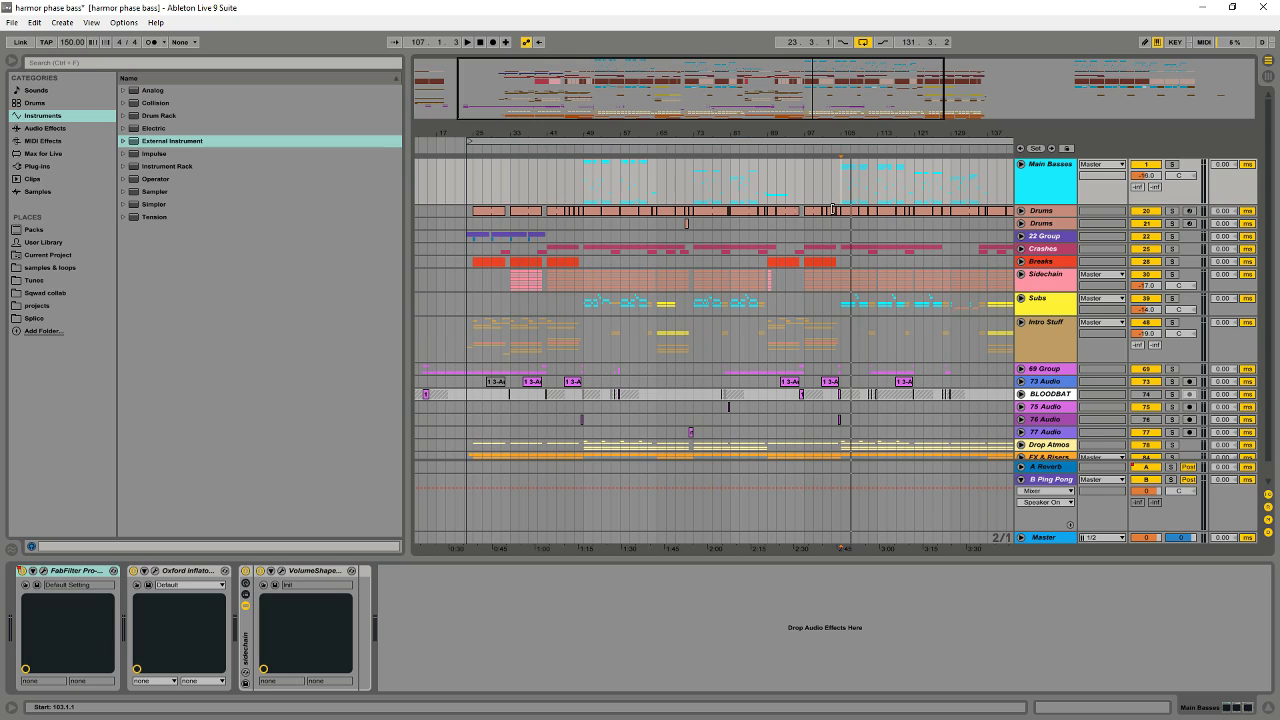
# Audition the soloed Main Basses group from bar 105 and turn its solo off.
pyautogui.click(832, 207)
pyautogui.click(595, 178)
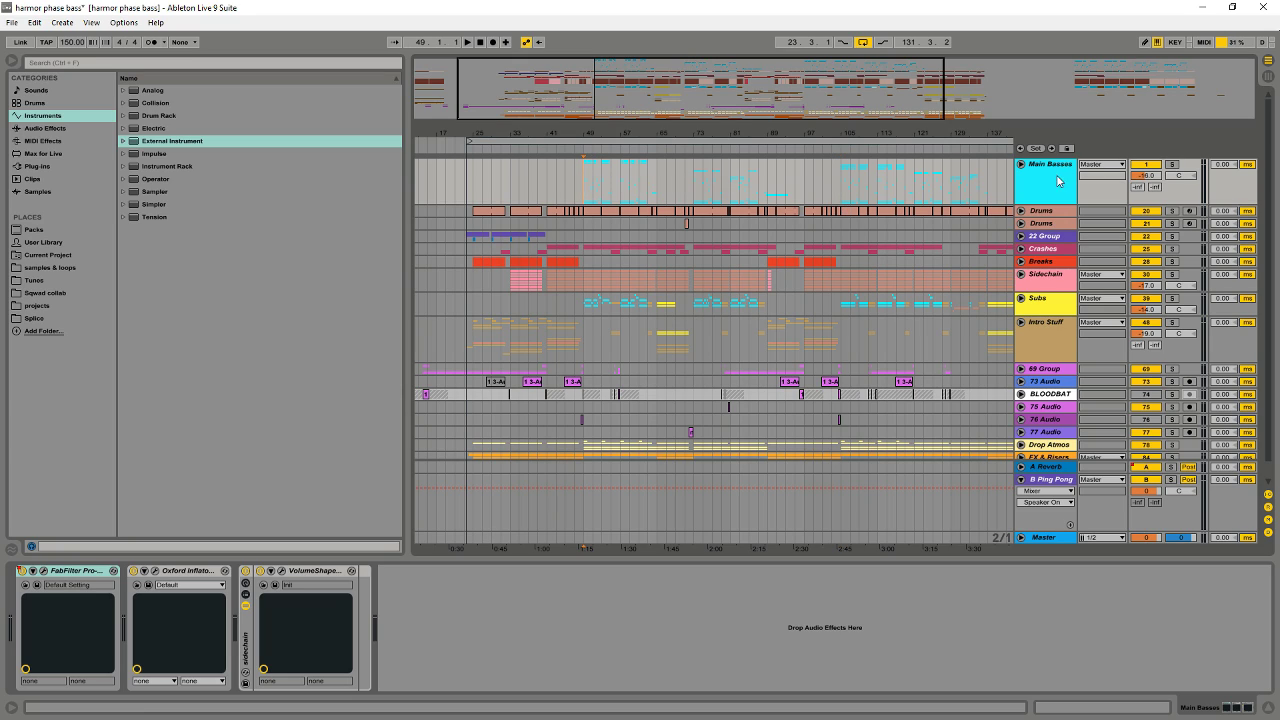
pyautogui.click(1172, 165)
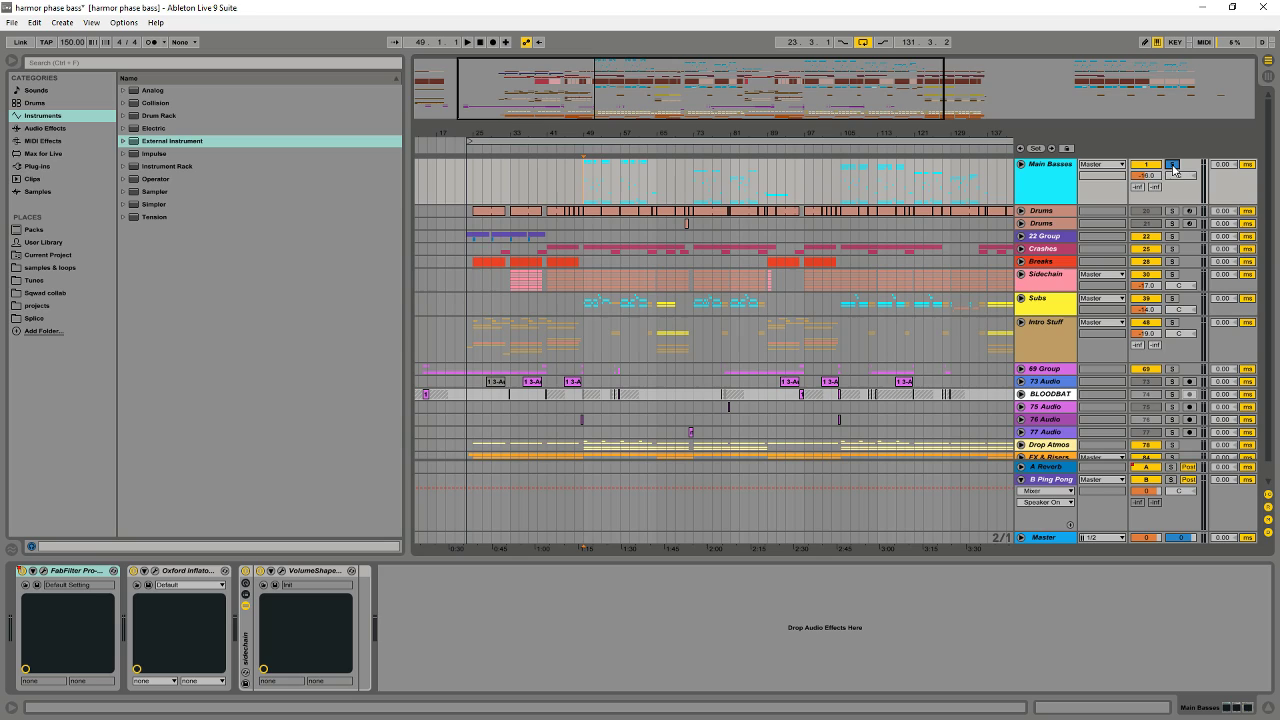
pyautogui.click(842, 185)
pyautogui.press('space')
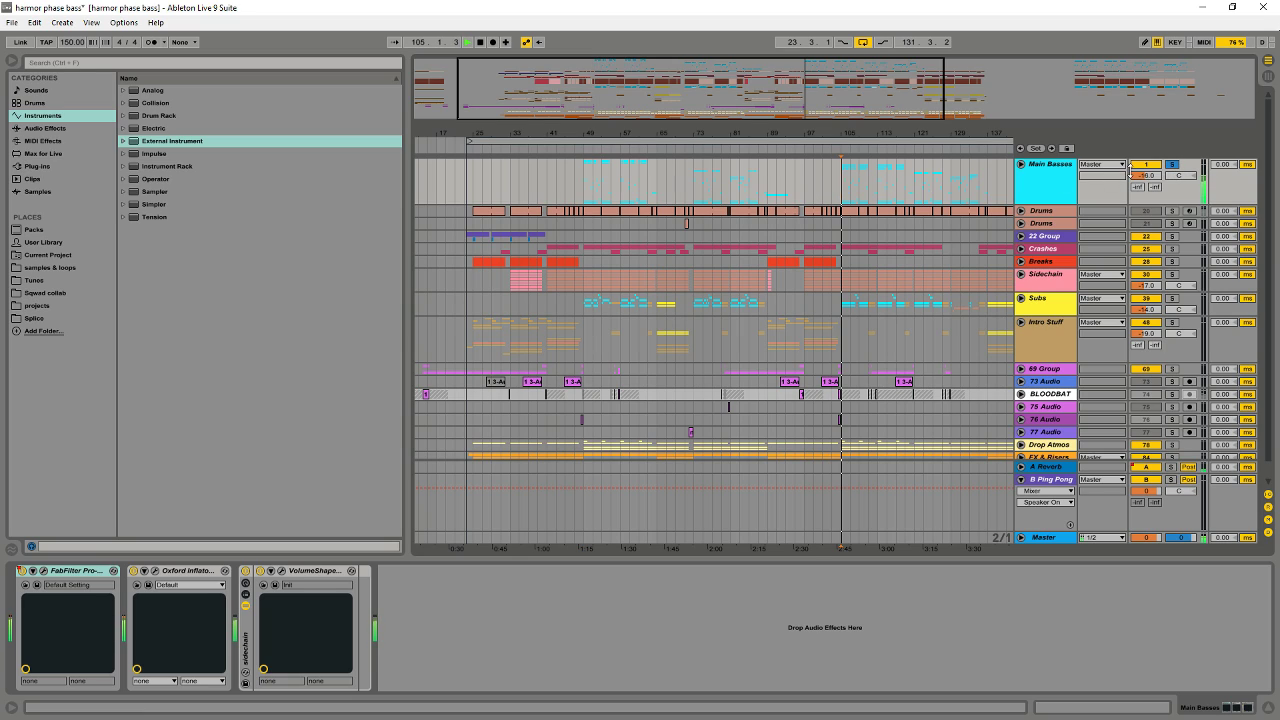
pyautogui.click(1172, 165)
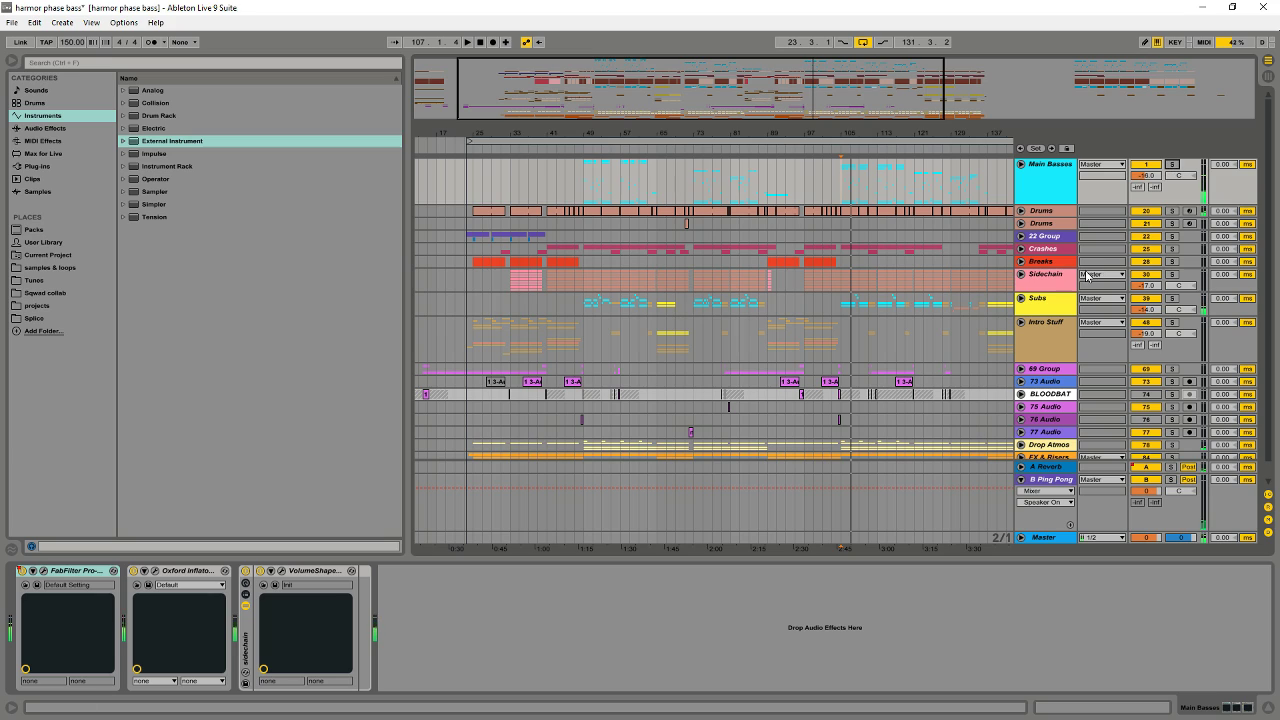
# Inspect the Intro Stuff group by selecting its clips from bar 25 to 49 and briefly unfolding its tracks.
pyautogui.click(1056, 302)
pyautogui.click(1030, 340)
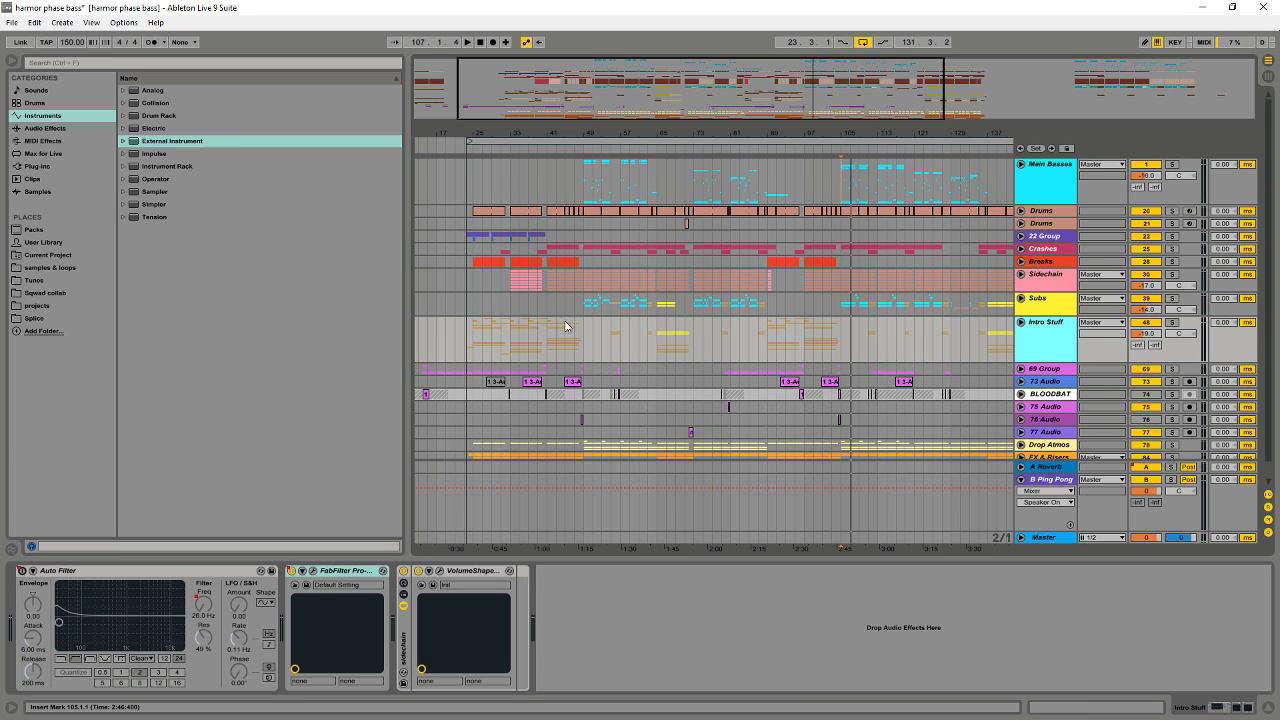
pyautogui.scroll(-1, 577, 326)
pyautogui.moveTo(486, 318); pyautogui.dragTo(587, 323)
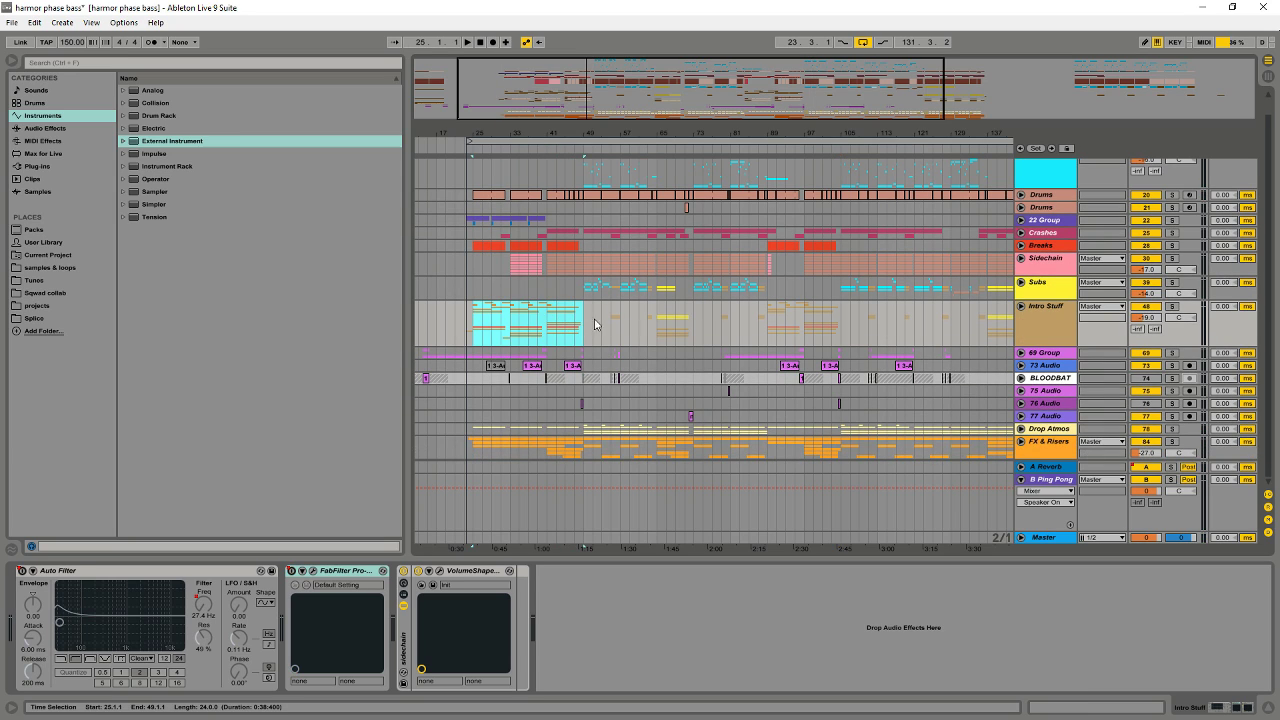
pyautogui.click(1022, 307)
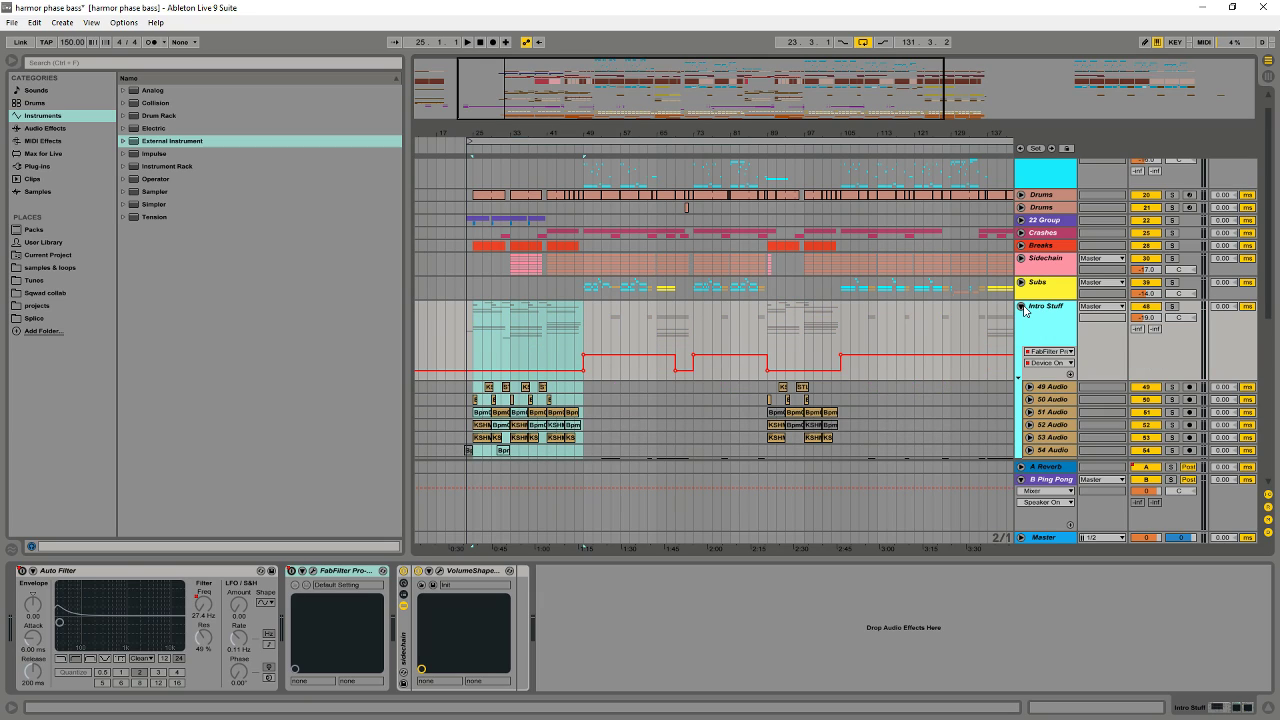
pyautogui.click(1022, 307)
pyautogui.click(483, 320)
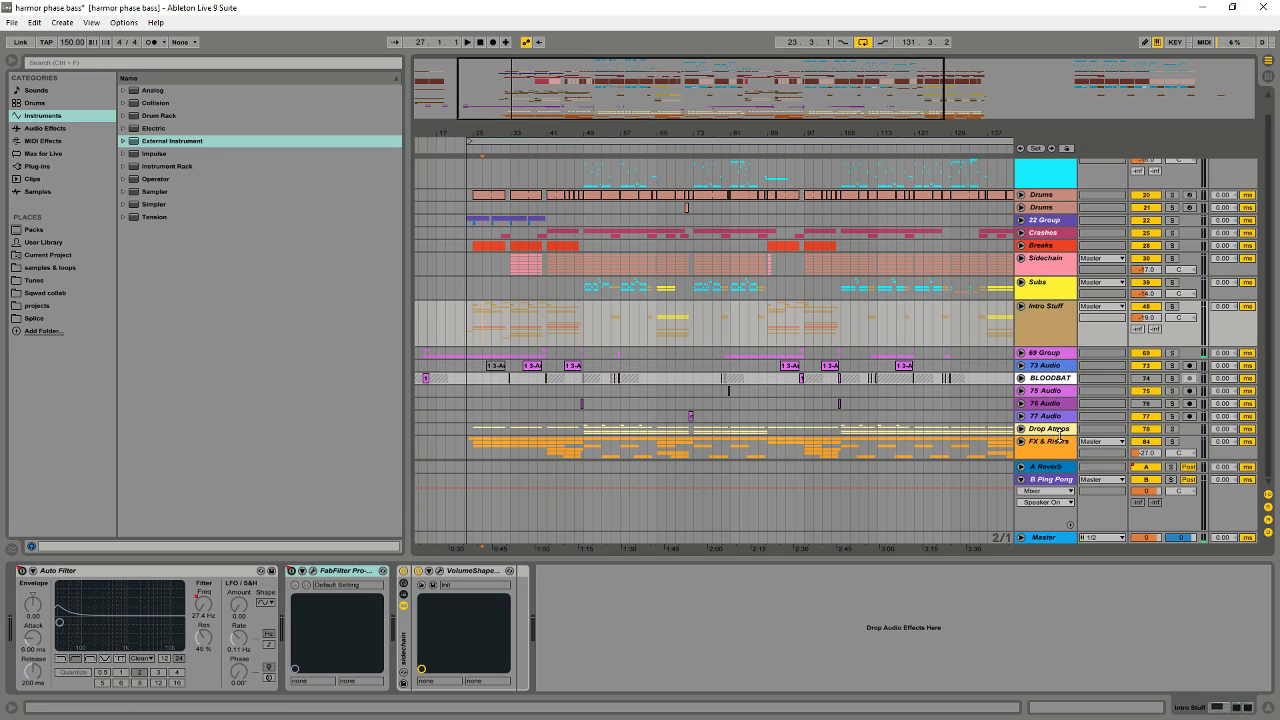
# Show the tracks from 69 Group through 77 Audio, and the device chain of the FX & Risers group.
pyautogui.click(1050, 352)
pyautogui.keyDown('shift'); pyautogui.click(1048, 416); pyautogui.keyUp('shift')
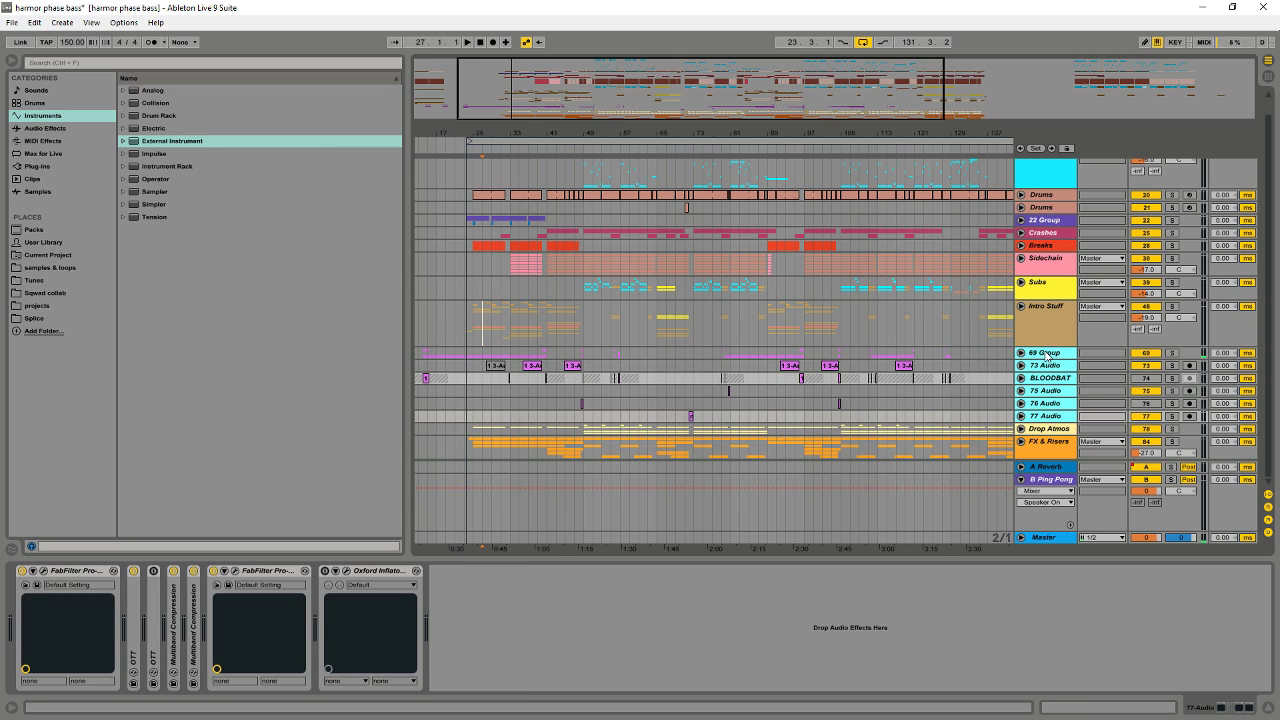
pyautogui.click(1045, 352)
pyautogui.click(1050, 444)
pyautogui.scroll(2, 909, 397)
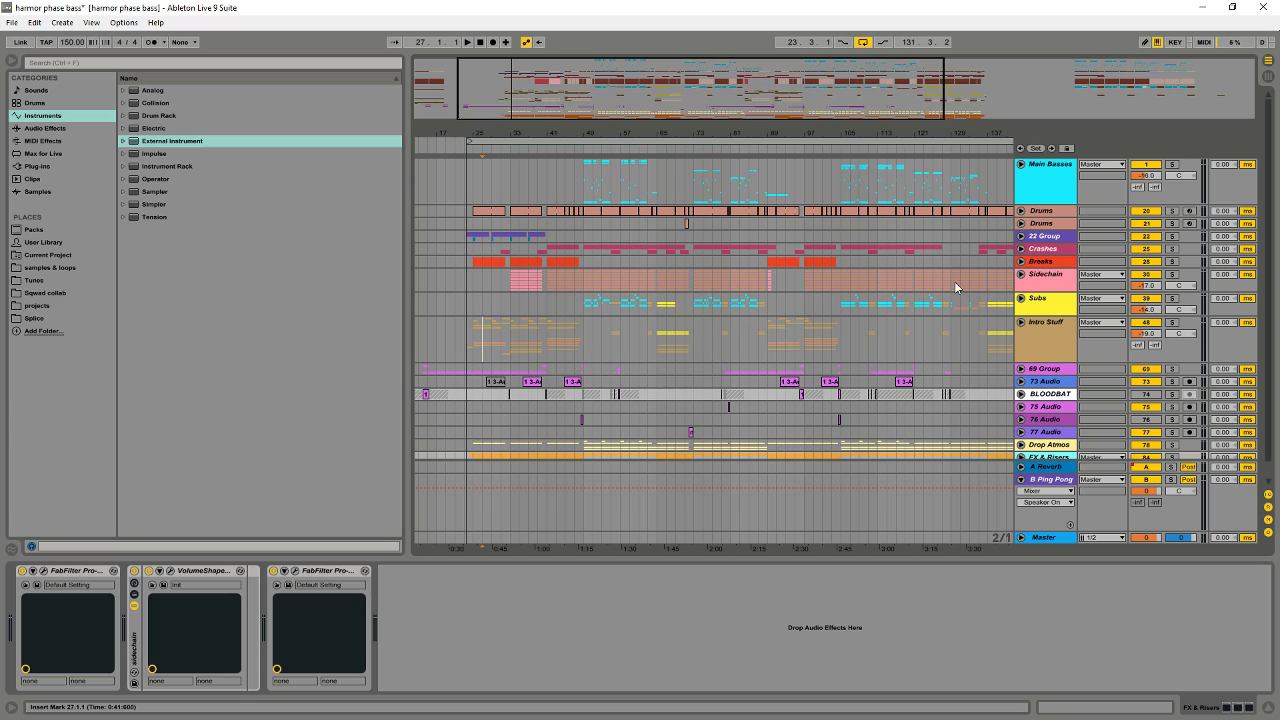
# Open VolumeShaper on the Main Basses group to examine its ducking curve, and close the plug-in window.
pyautogui.click(1046, 178)
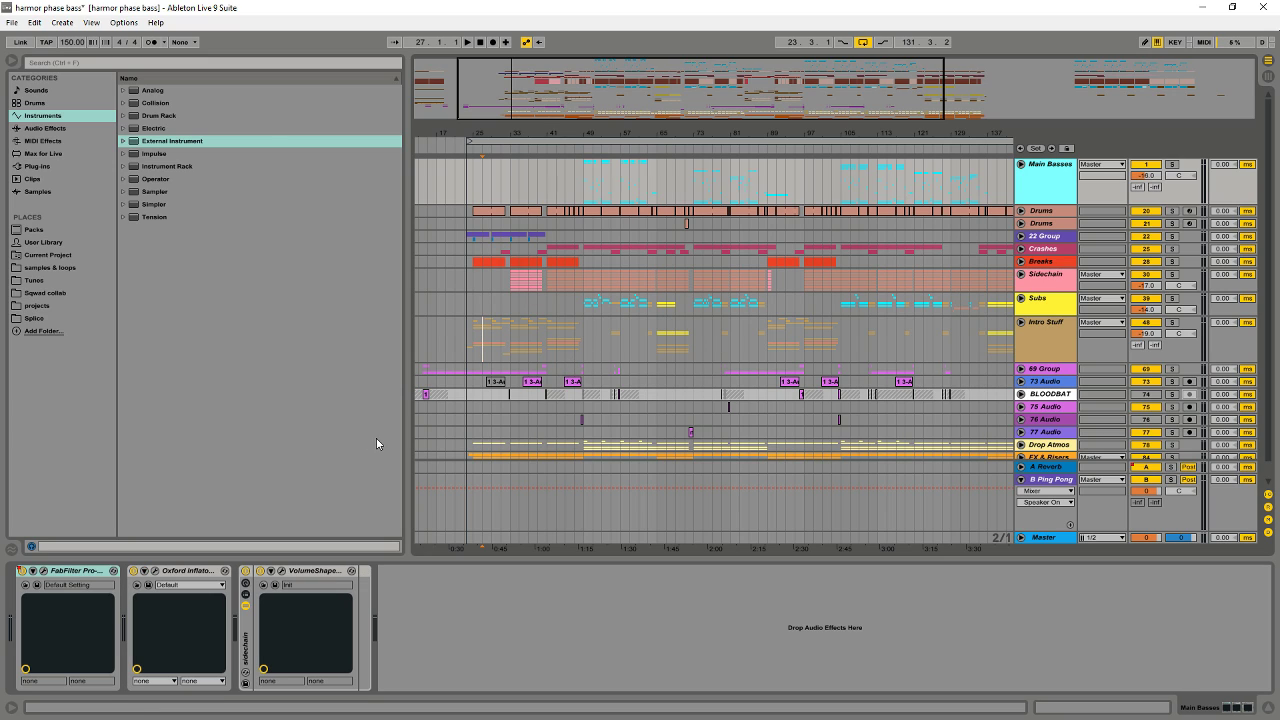
pyautogui.click(282, 575)
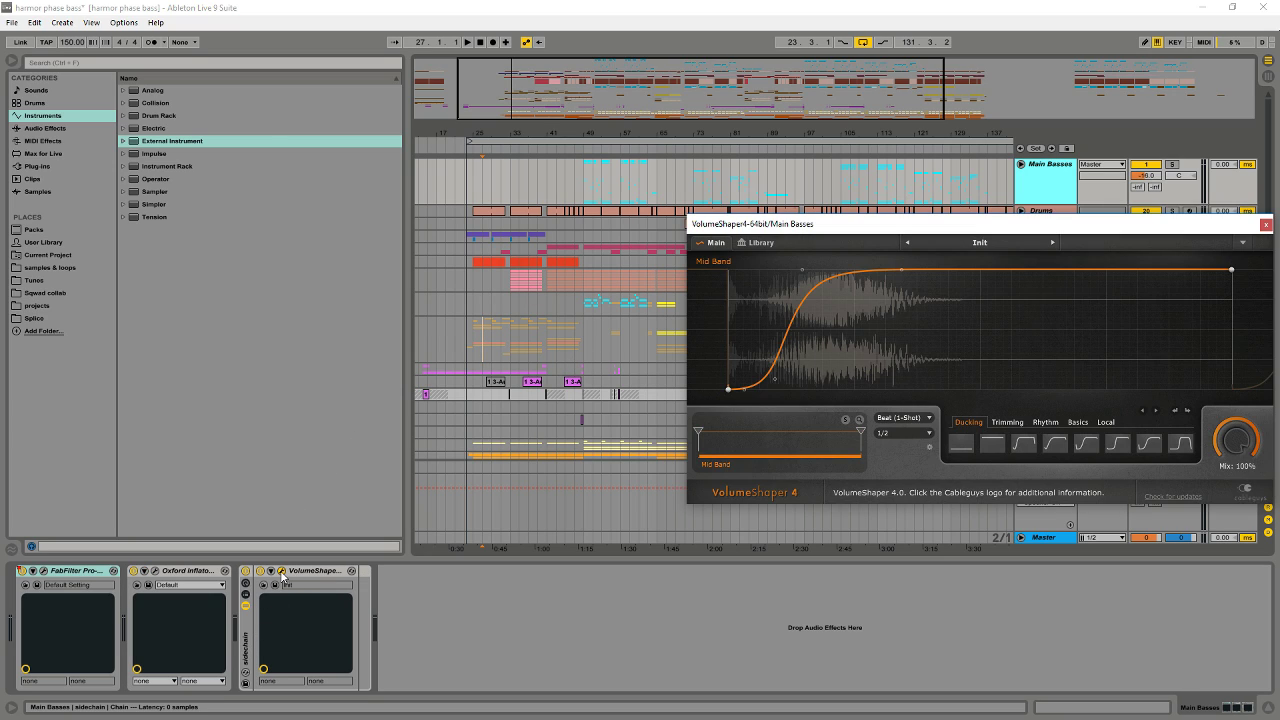
pyautogui.moveTo(880, 224); pyautogui.dragTo(590, 224)
pyautogui.click(1063, 190)
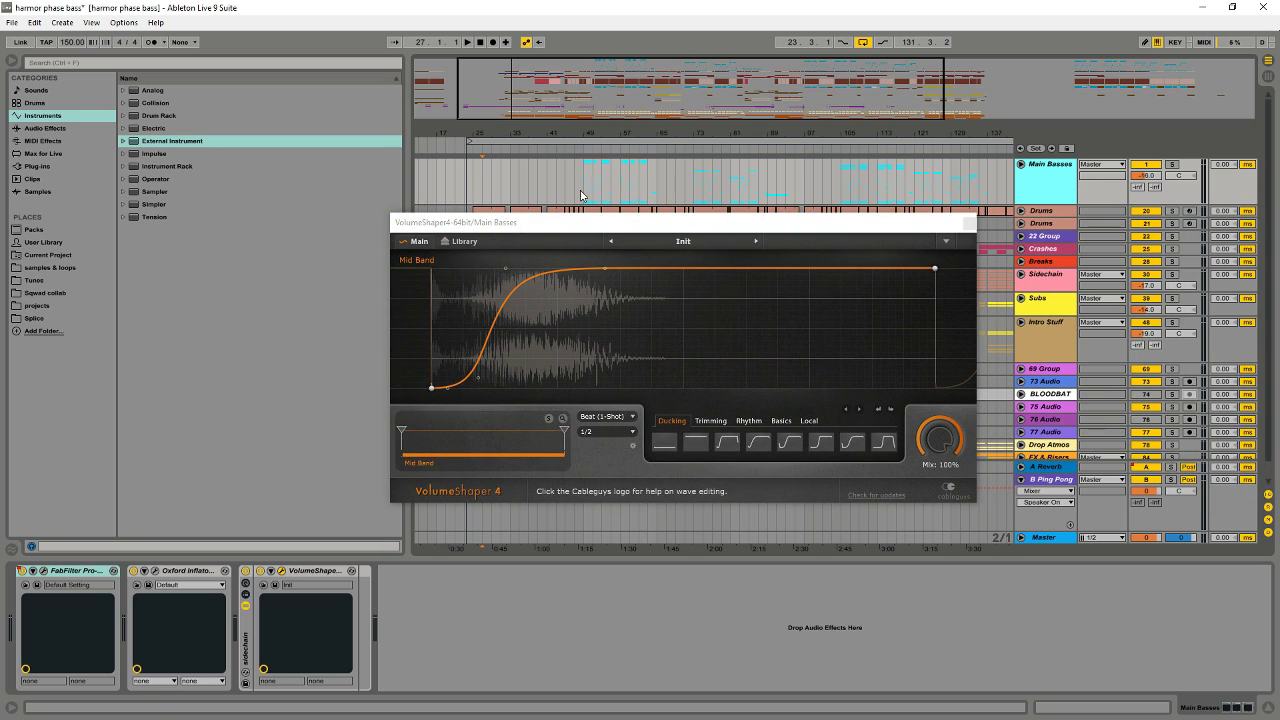
pyautogui.moveTo(591, 223); pyautogui.dragTo(466, 249)
pyautogui.click(842, 250)
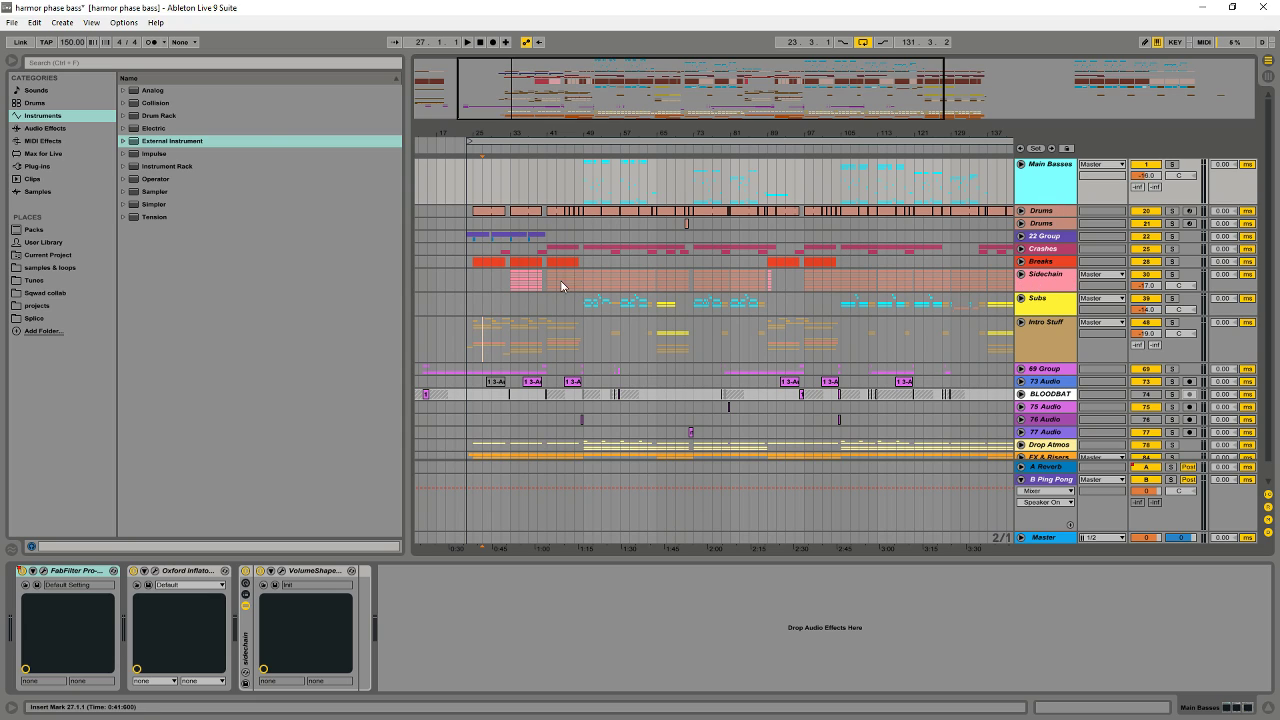
# Unfold the Sidechain group and examine the trigger notes in the Bloodbath track's clips at bars 33 and 49.
pyautogui.click(1021, 274)
pyautogui.click(533, 332)
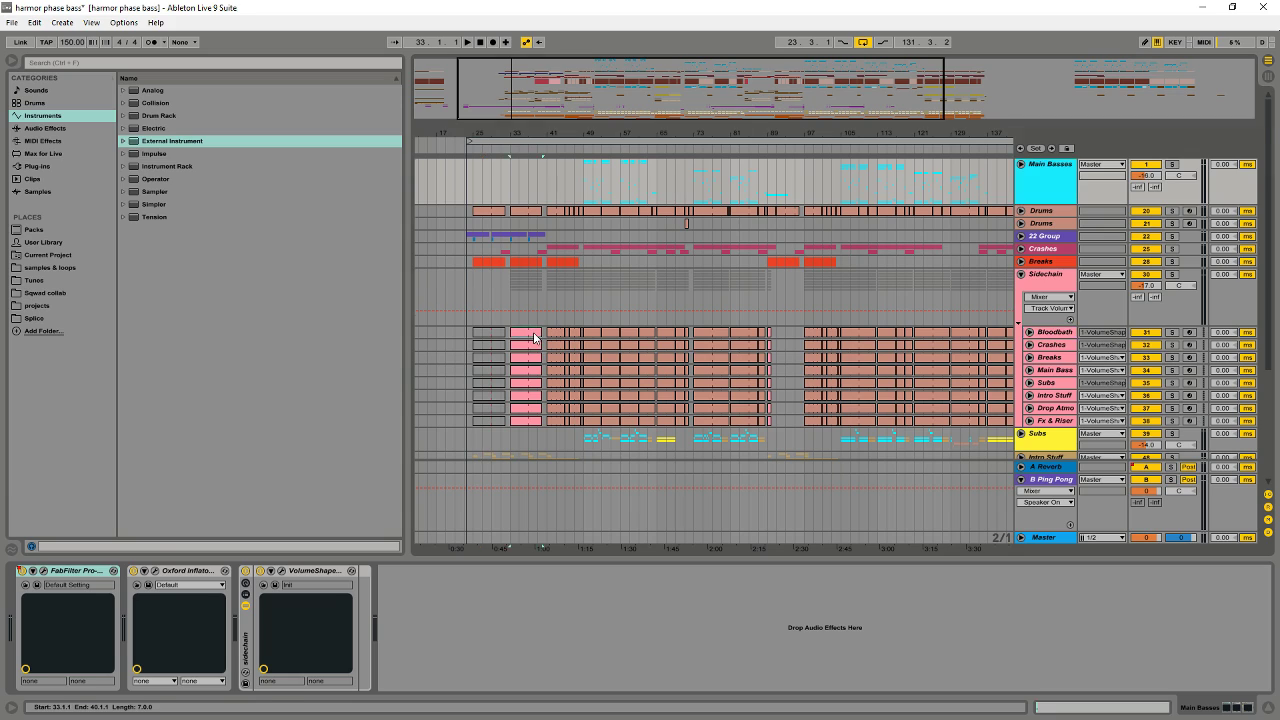
pyautogui.doubleClick(533, 334)
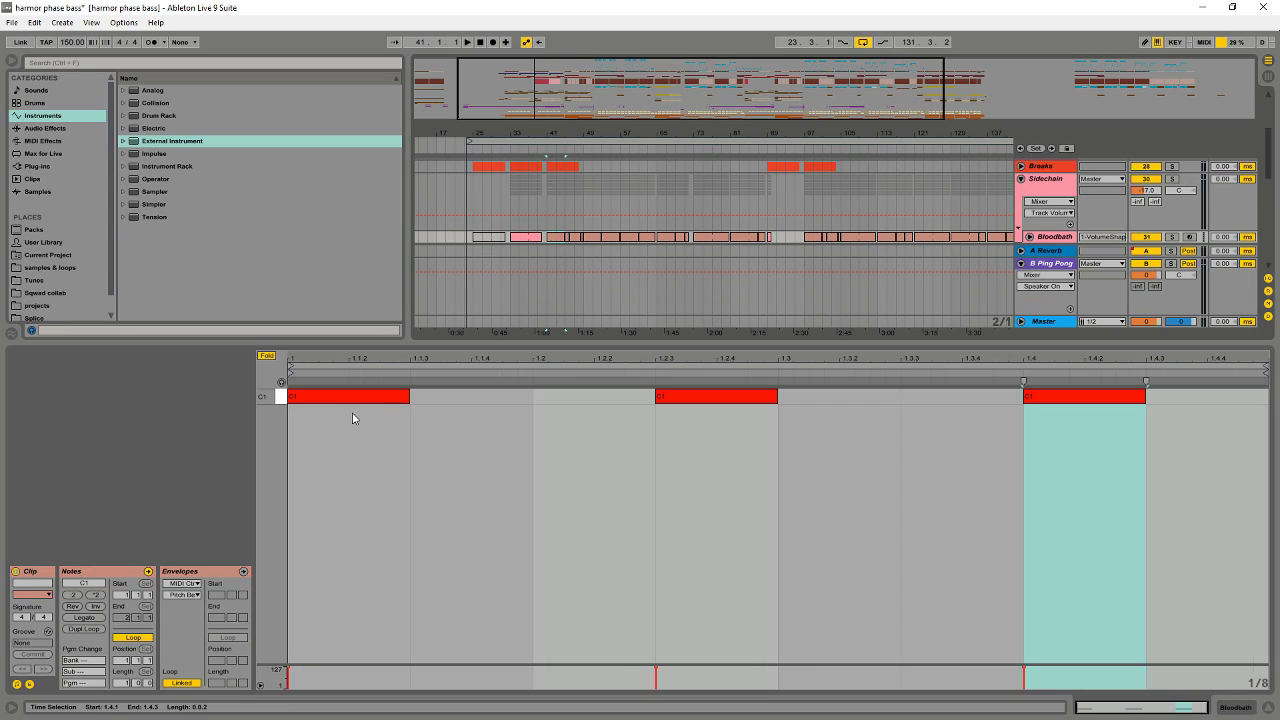
pyautogui.click(594, 240)
pyautogui.scroll(-3, 598, 230)
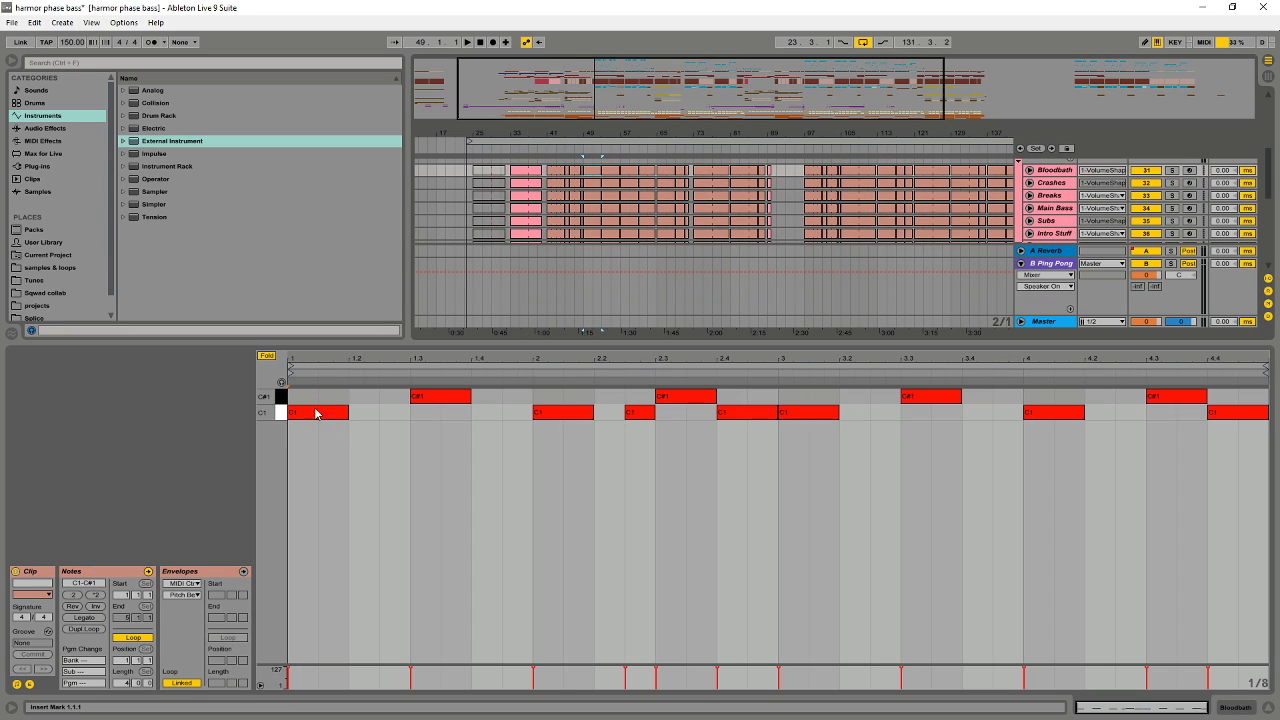
pyautogui.scroll(2, 1042, 218)
pyautogui.click(1042, 218)
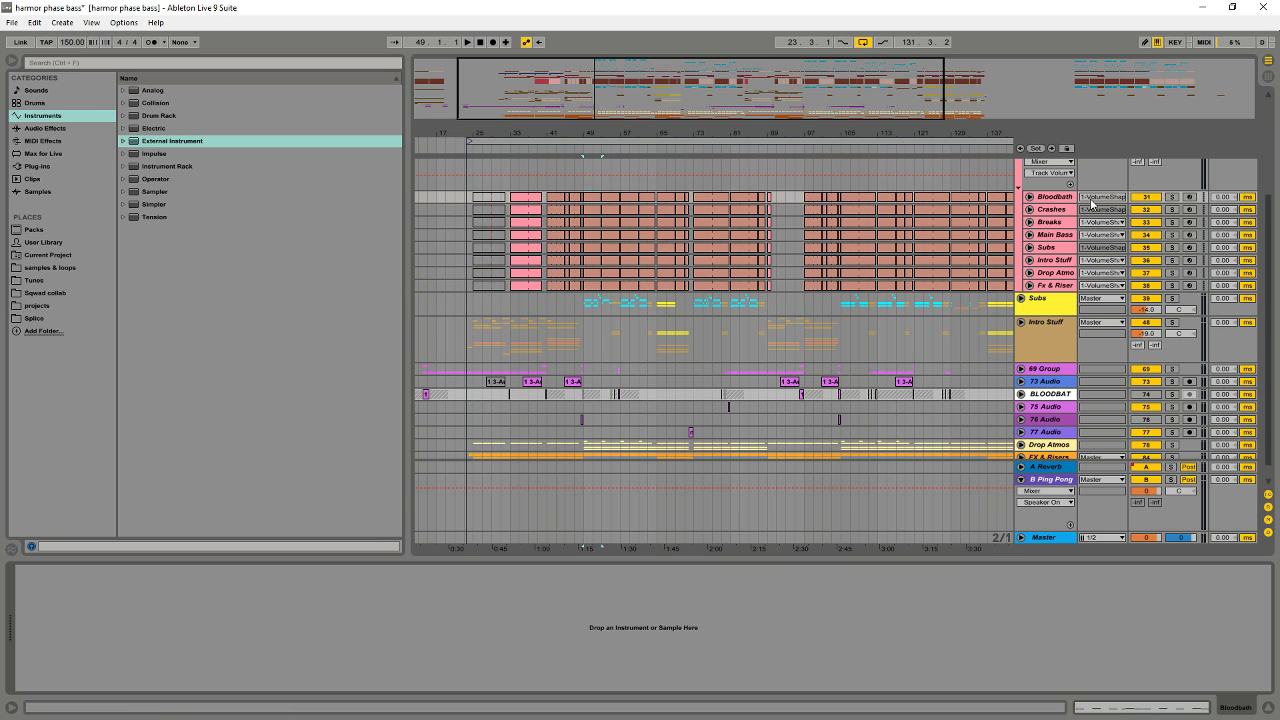
# Check the Bloodbath track's MIDI output destinations without changing them, and fold the Sidechain group.
pyautogui.click(1029, 197)
pyautogui.click(1113, 231)
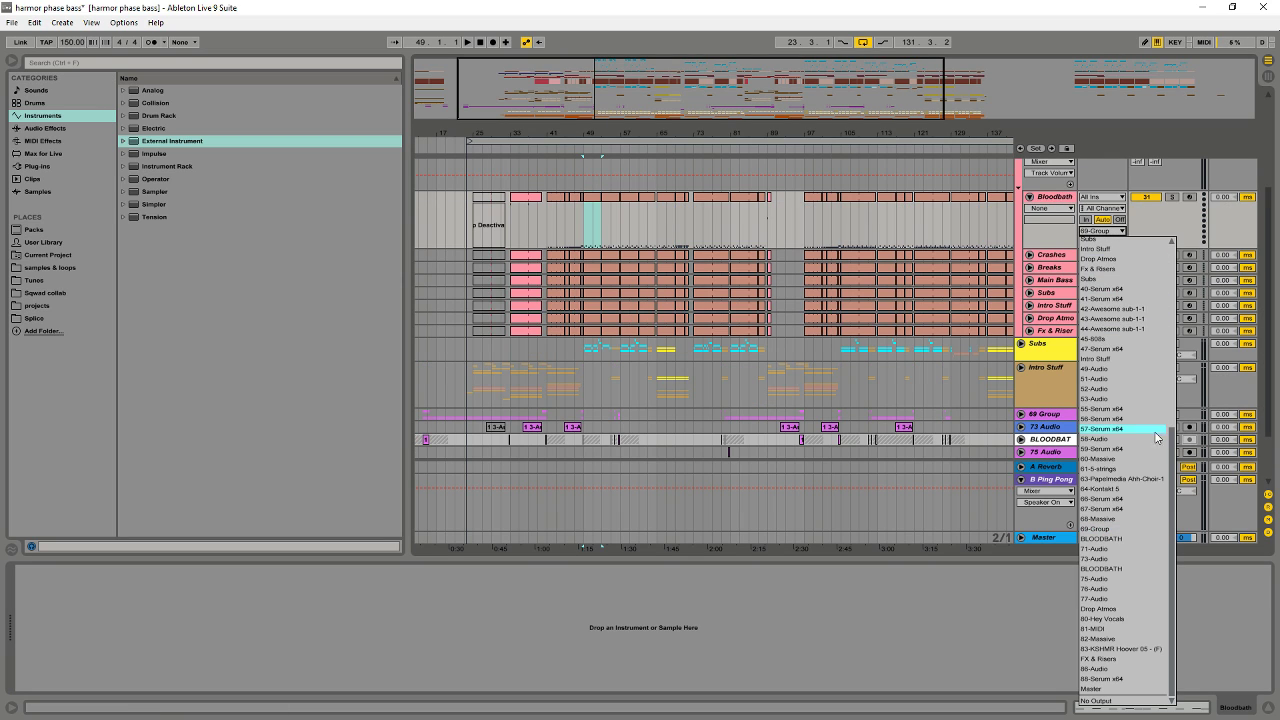
pyautogui.scroll(3, 1100, 234)
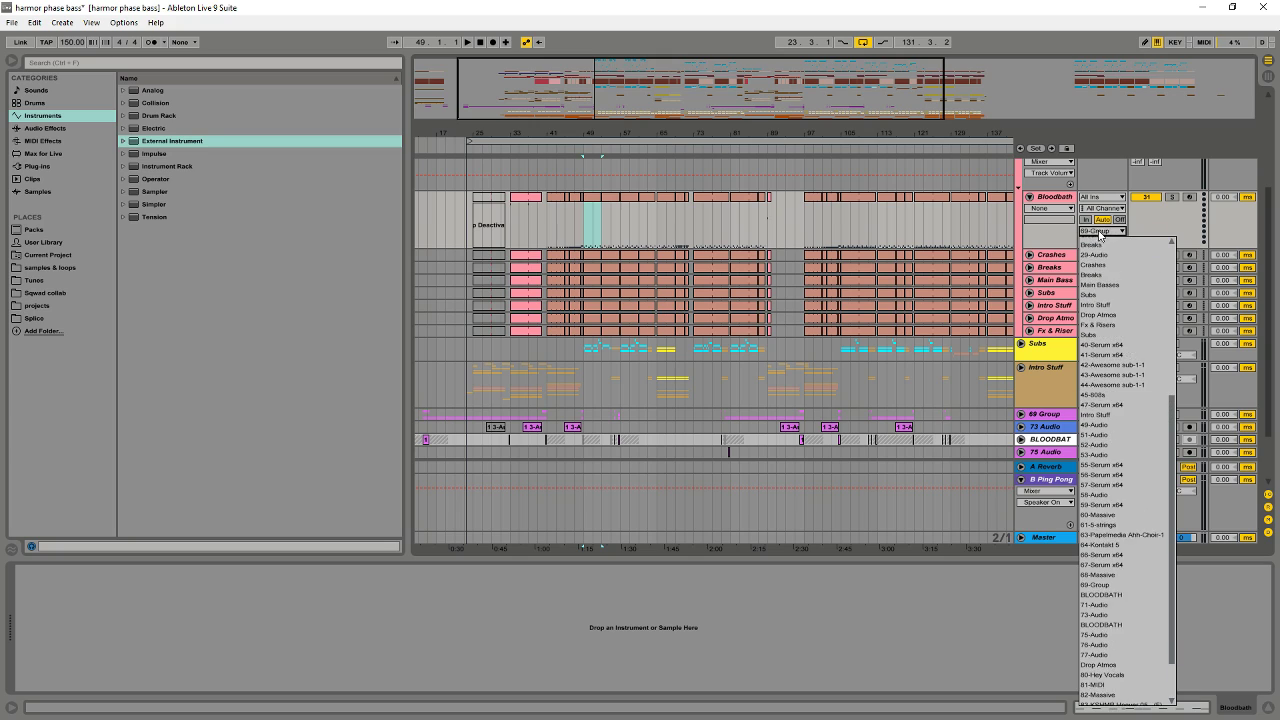
pyautogui.click(1053, 198)
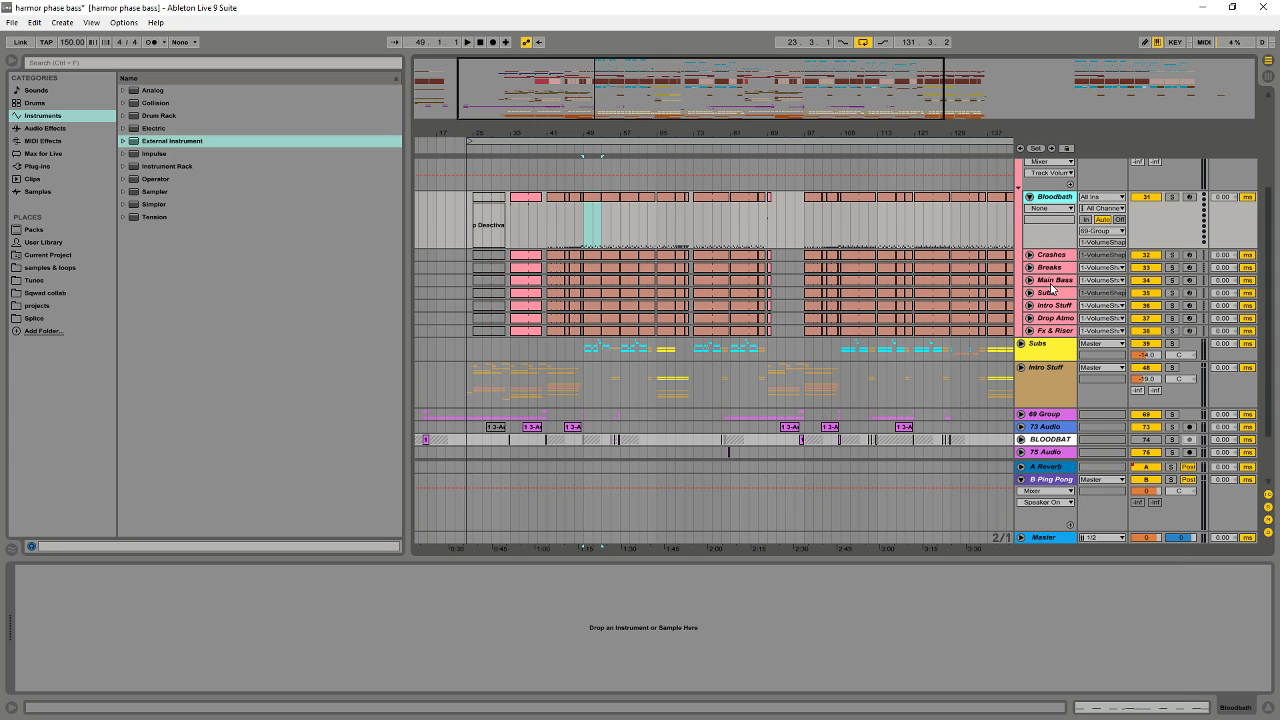
pyautogui.click(1029, 197)
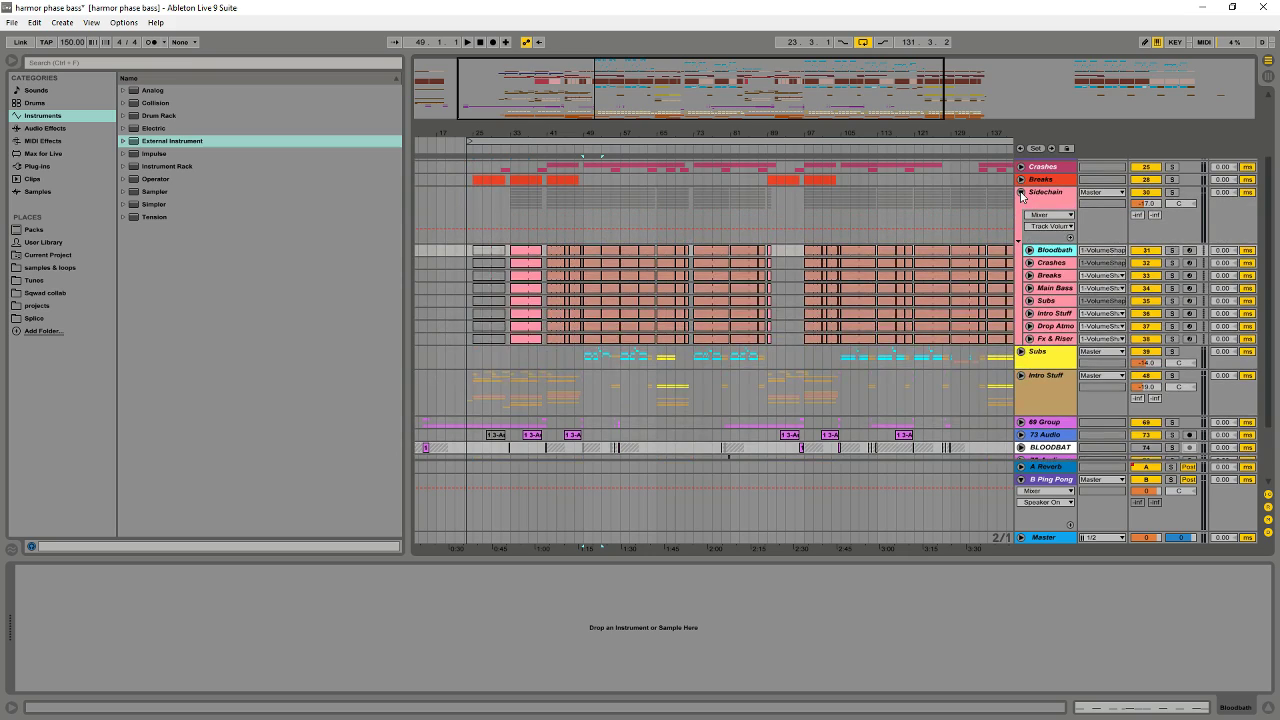
pyautogui.click(1021, 193)
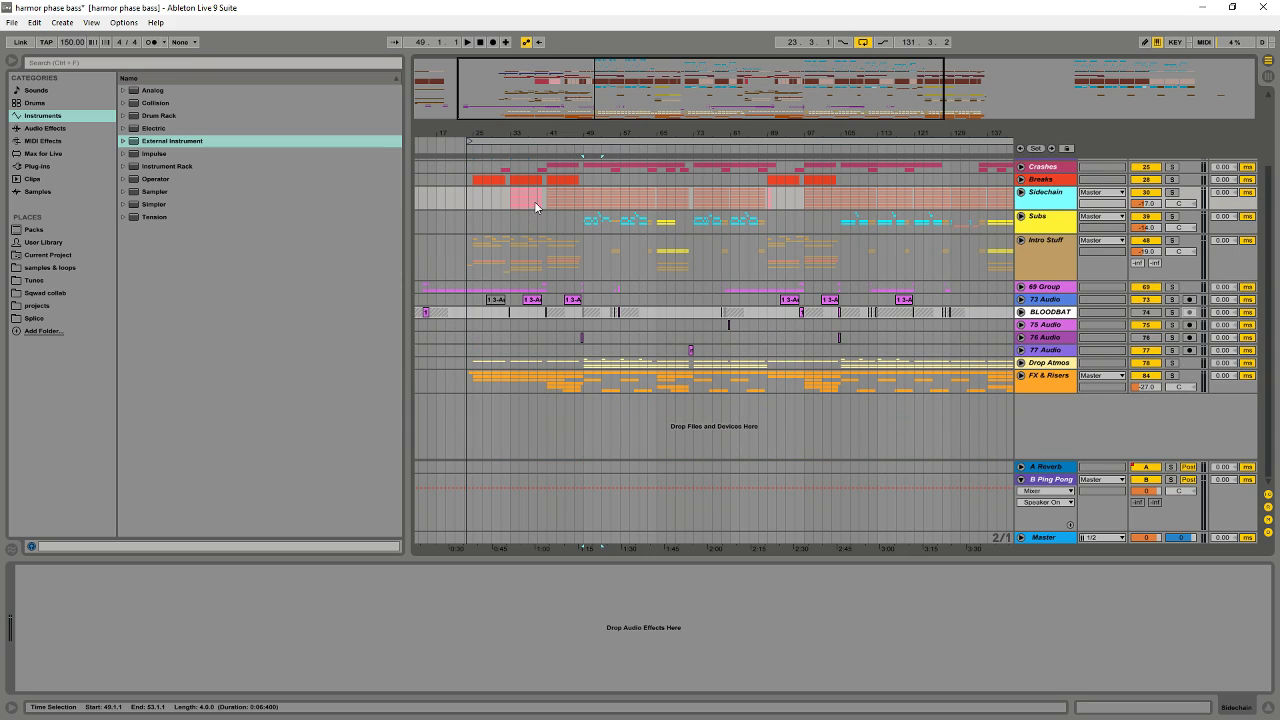
pyautogui.click(669, 196)
pyautogui.click(590, 199)
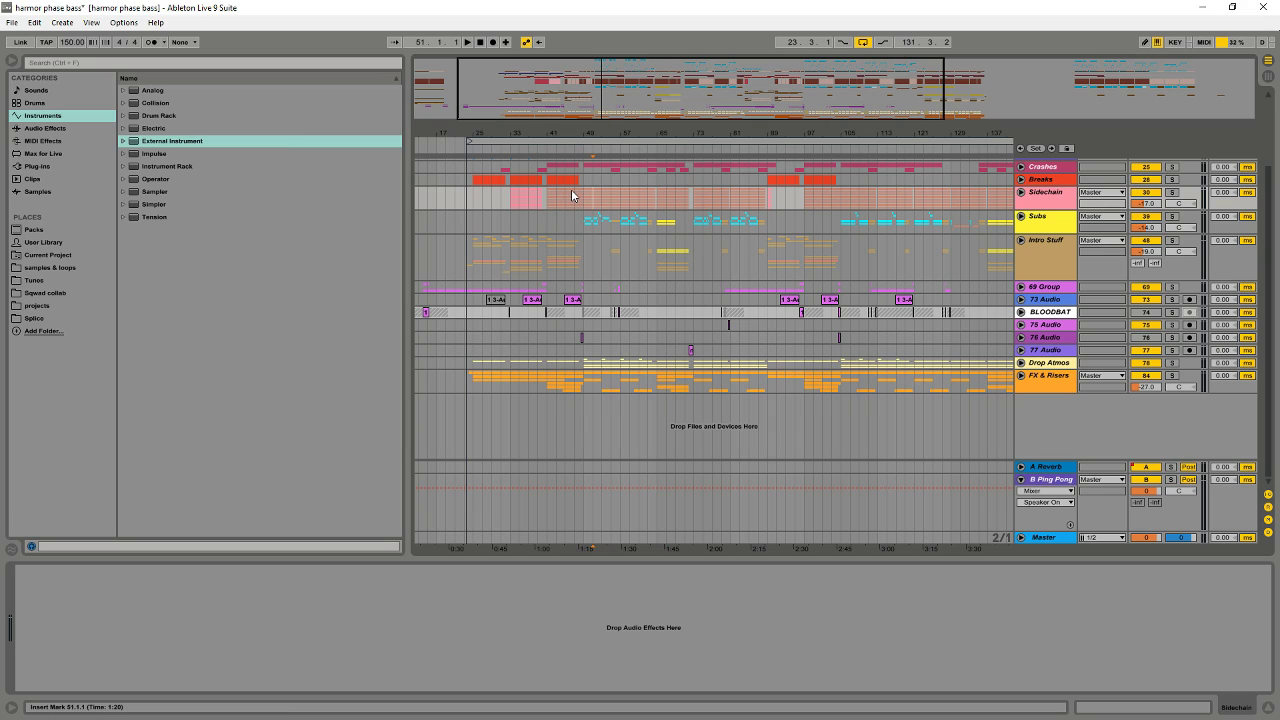
# View the VolumeShaper sidechain device on the Intro Stuff group and close its window.
pyautogui.click(1046, 243)
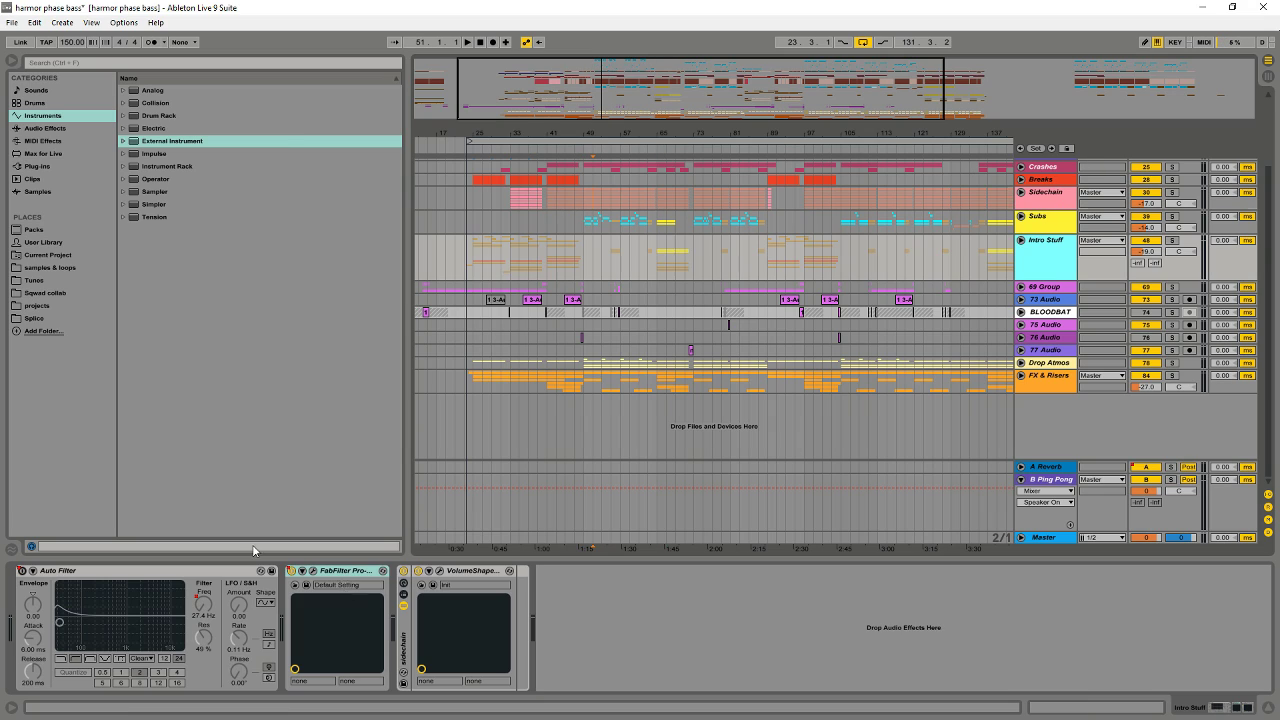
pyautogui.click(432, 575)
pyautogui.click(853, 209)
pyautogui.press('Left')
pyautogui.scroll(3, 770, 290)
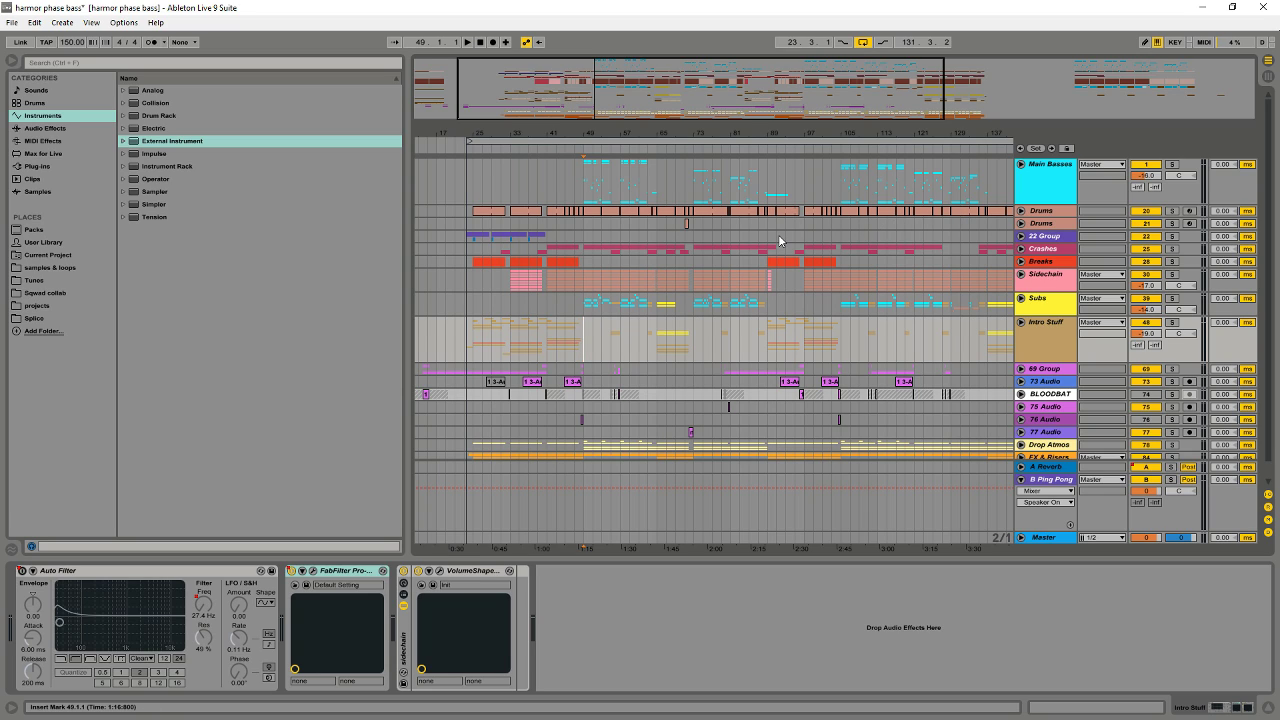
# Unfold the Main Basses group and display the device chain of the 4-Serum_x64 track.
pyautogui.click(1021, 167)
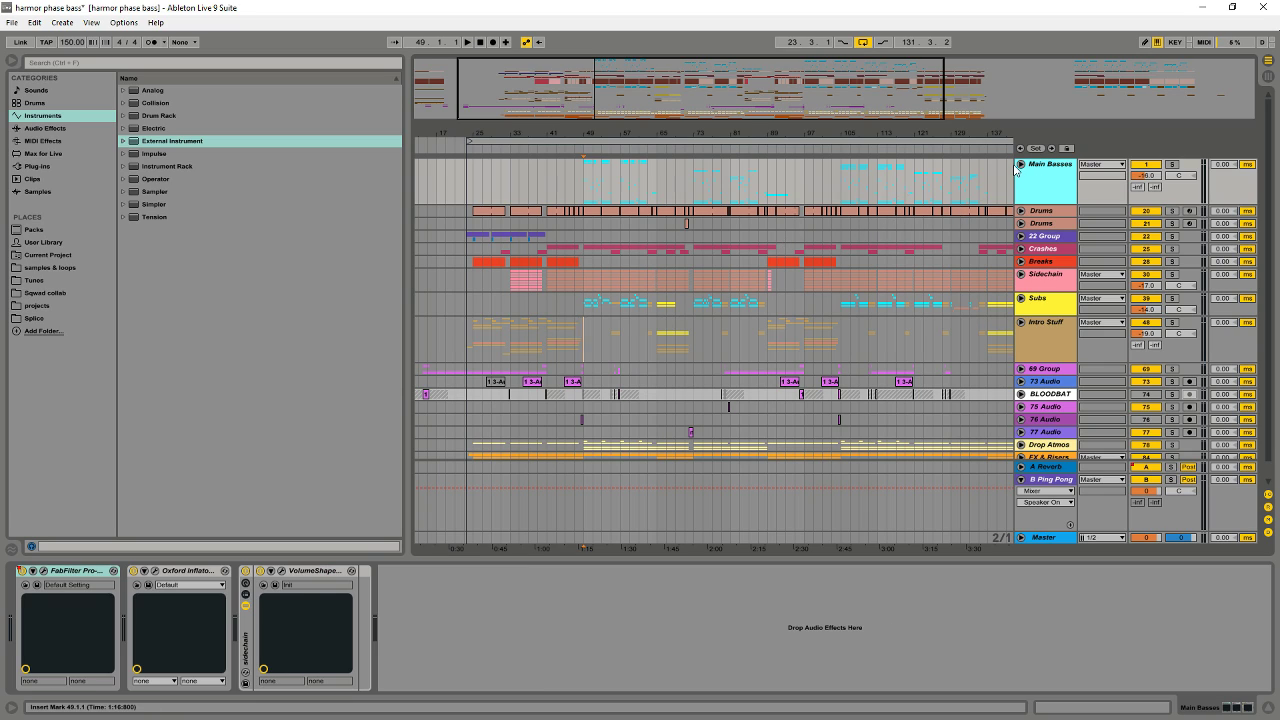
pyautogui.click(1021, 166)
pyautogui.scroll(-1, 1040, 175)
pyautogui.click(1053, 208)
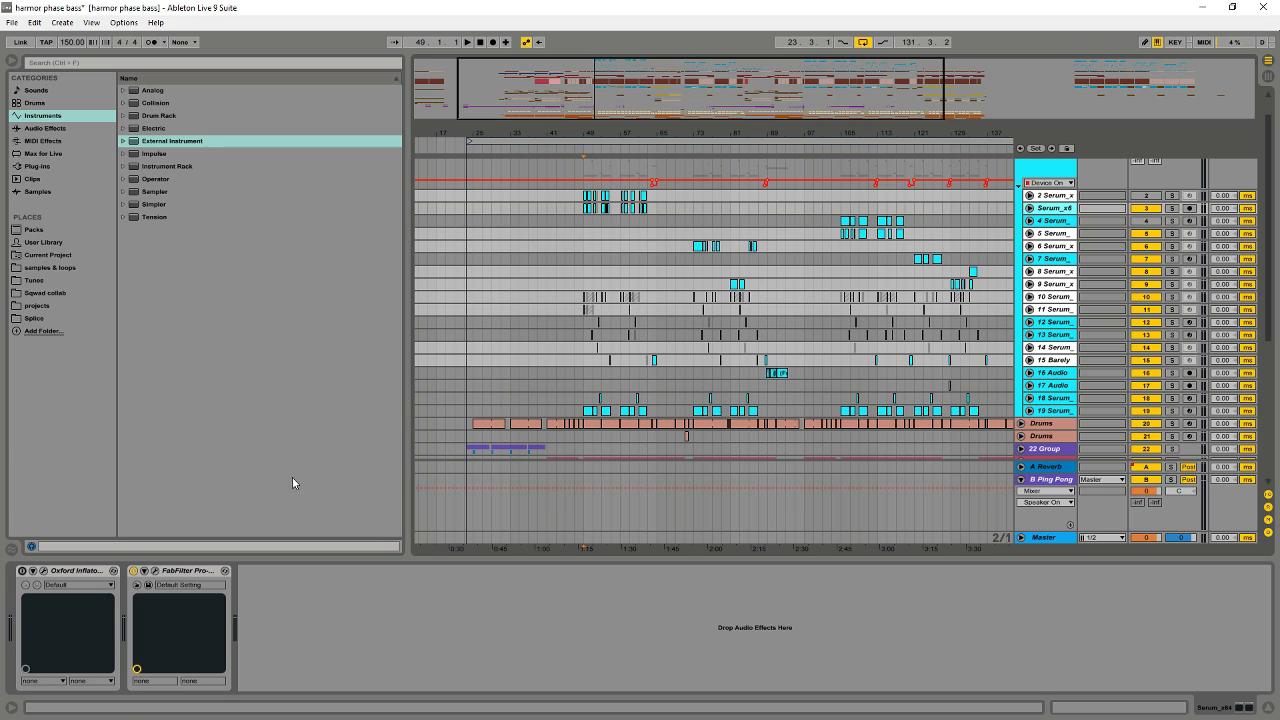
pyautogui.click(1054, 222)
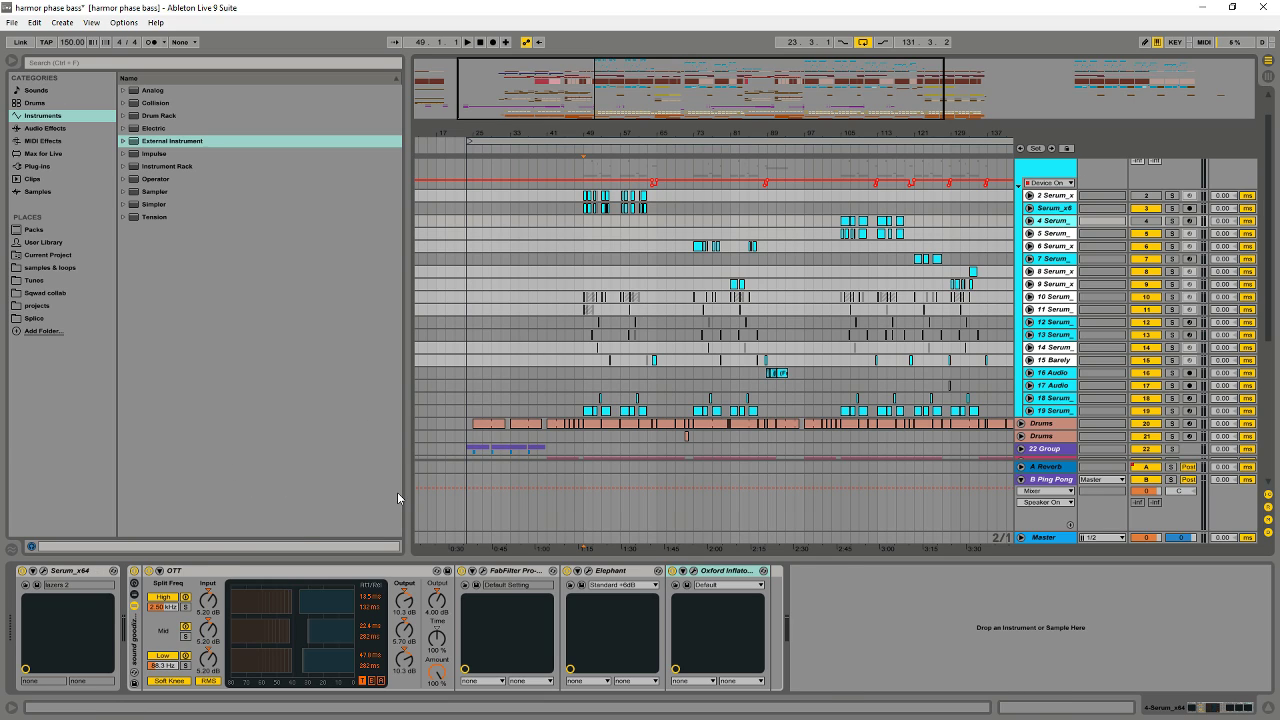
# Examine the OTT device and FabFilter Pro-Q 2's EQ curve on the 4-Serum_x64 track, closing the EQ window.
pyautogui.click(200, 572)
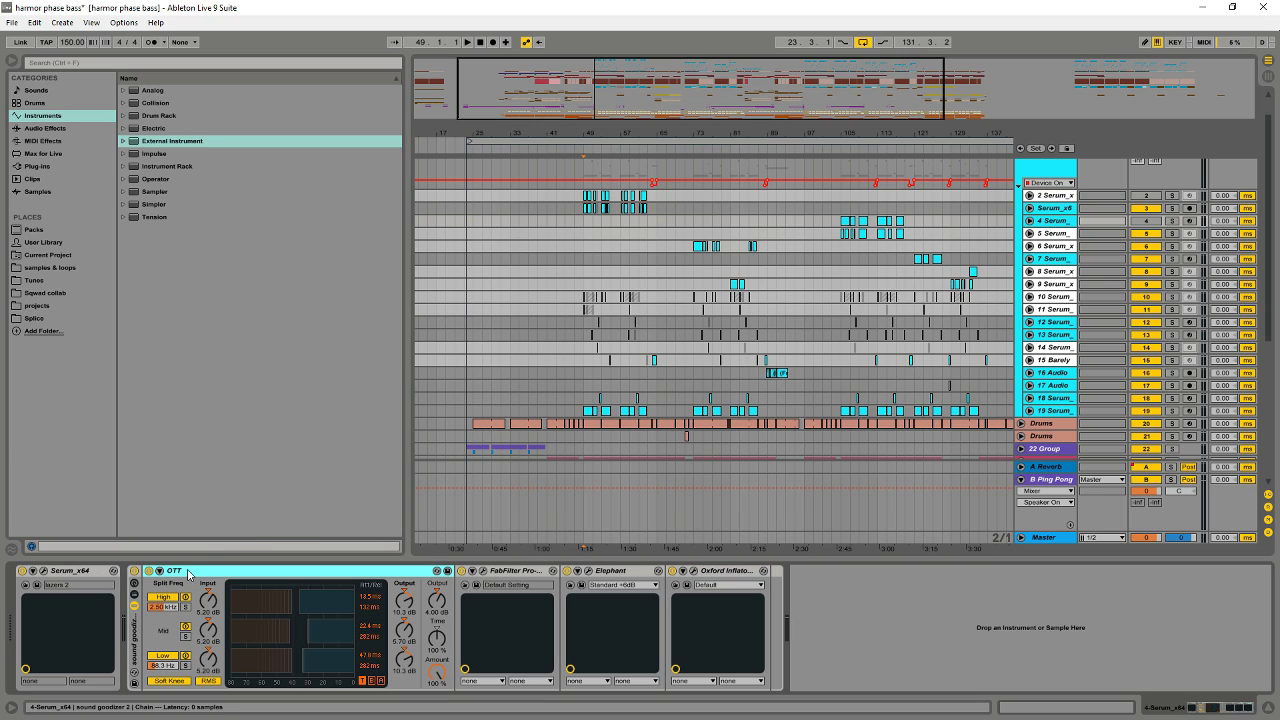
pyautogui.click(500, 576)
pyautogui.click(485, 572)
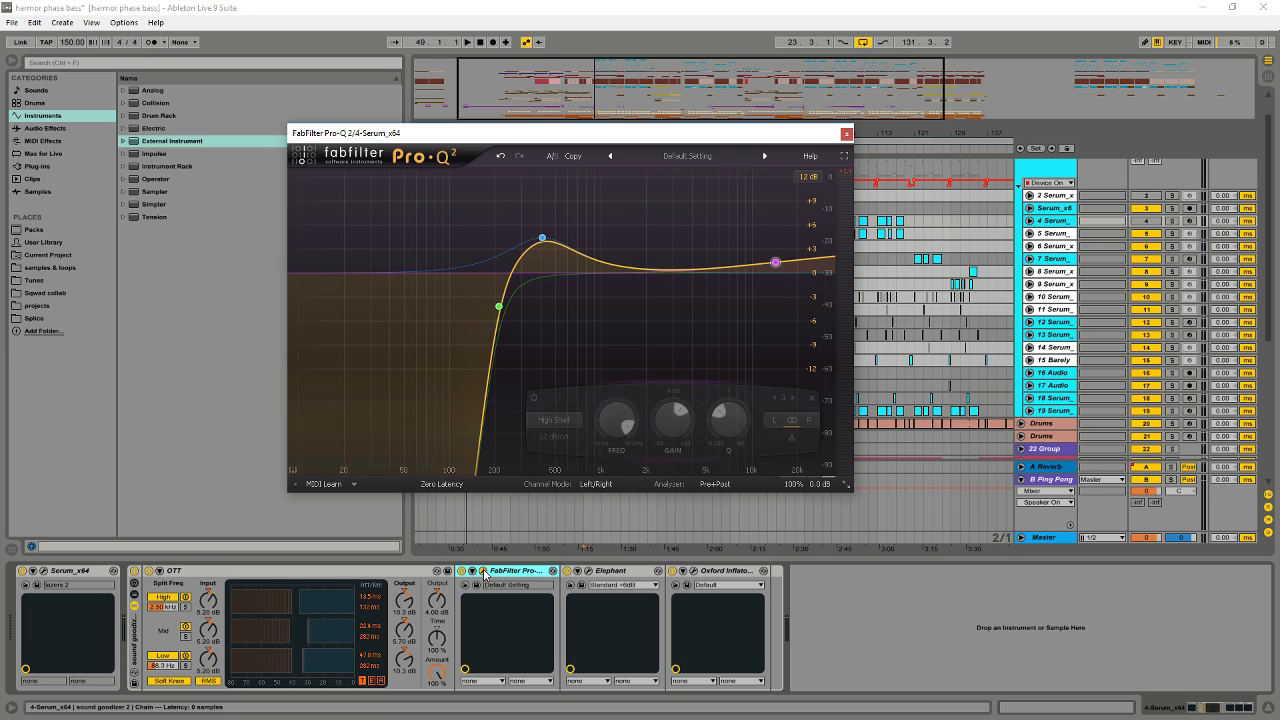
pyautogui.moveTo(562, 134); pyautogui.dragTo(473, 139)
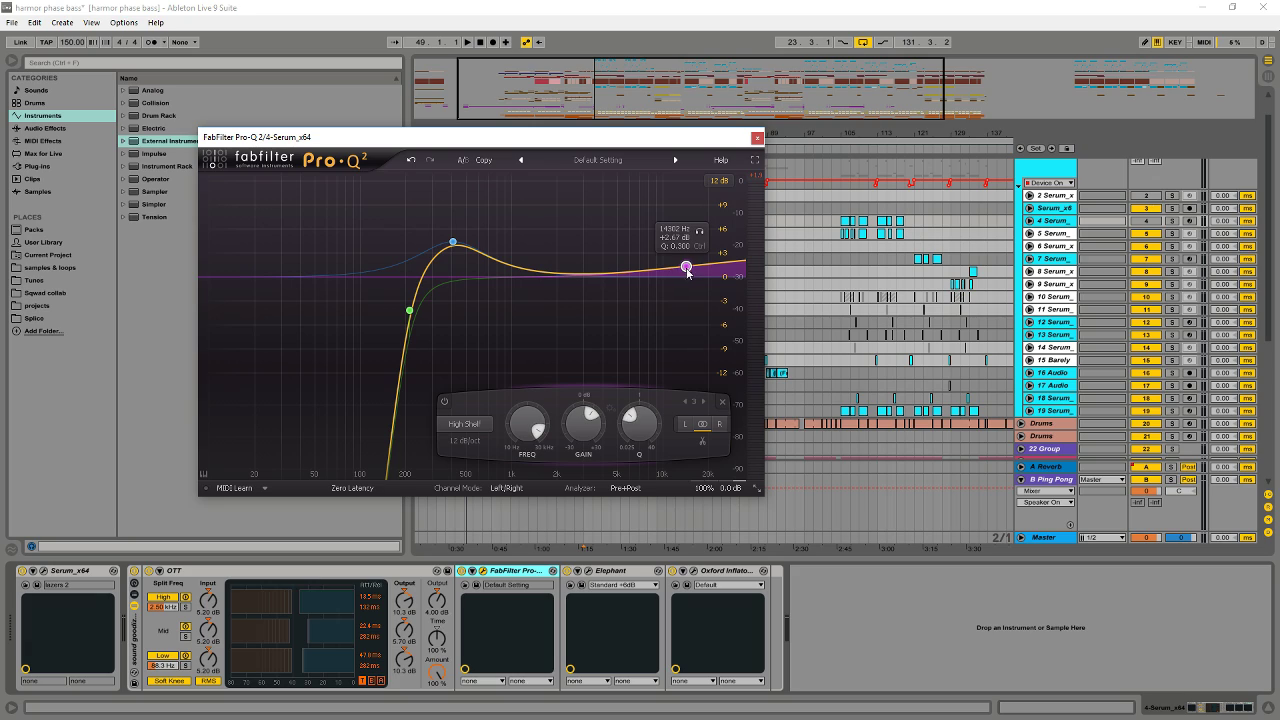
pyautogui.click(757, 140)
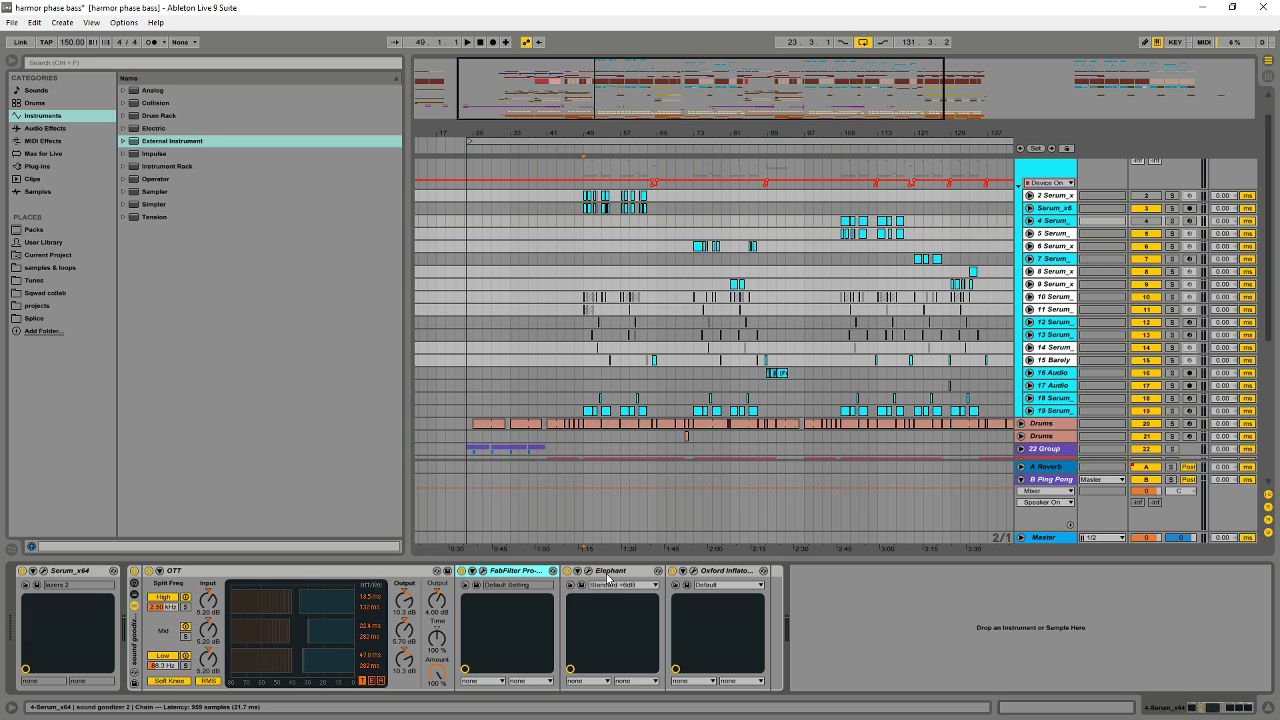
# Check the Elephant device's preset list on the 4-Serum_x64 track without changing the preset.
pyautogui.click(610, 574)
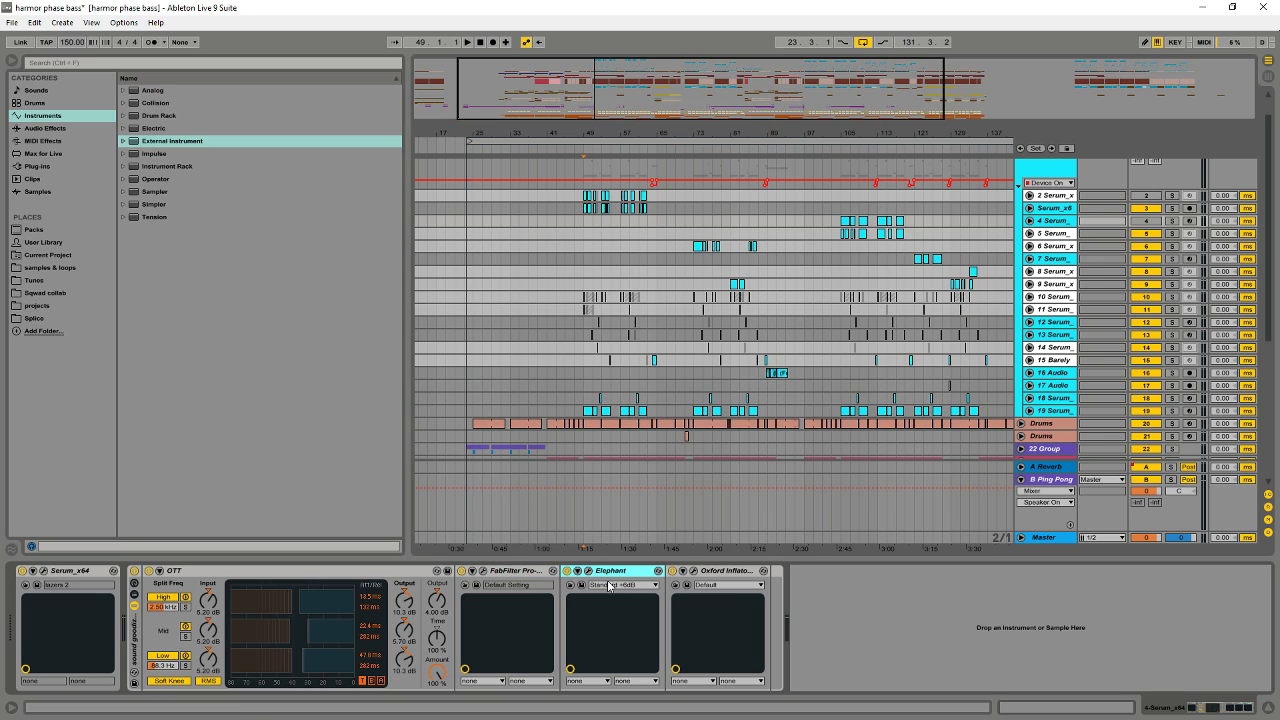
pyautogui.click(630, 585)
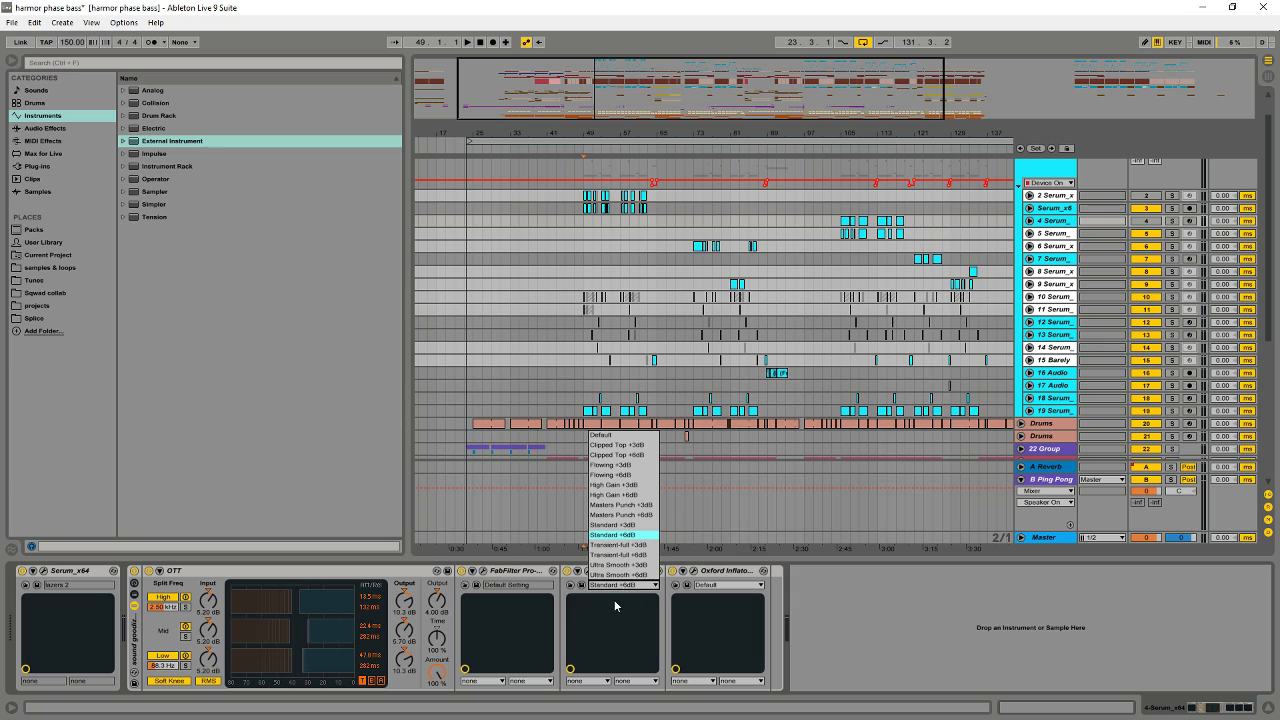
pyautogui.click(619, 618)
# View the Oxford Inflator's input, effect, curve and output settings on the 4-Serum_x64 track and close its window.
pyautogui.click(699, 577)
pyautogui.click(694, 572)
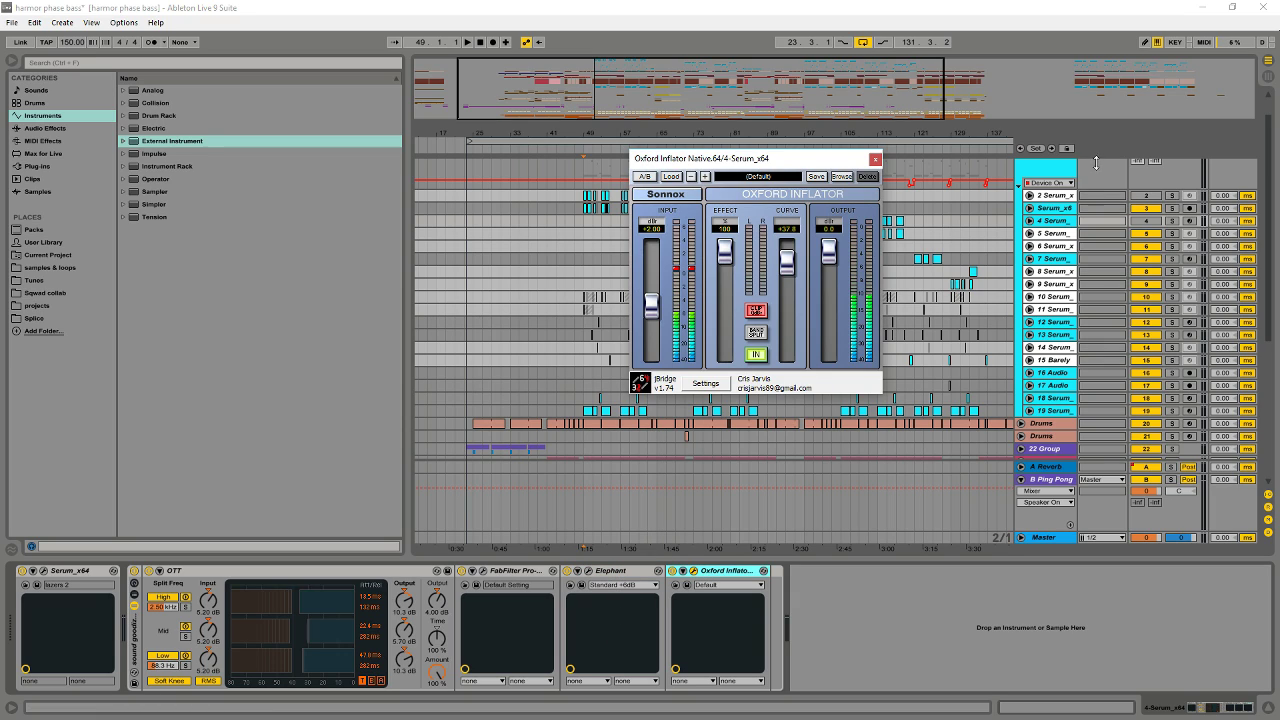
pyautogui.moveTo(769, 161); pyautogui.dragTo(585, 163)
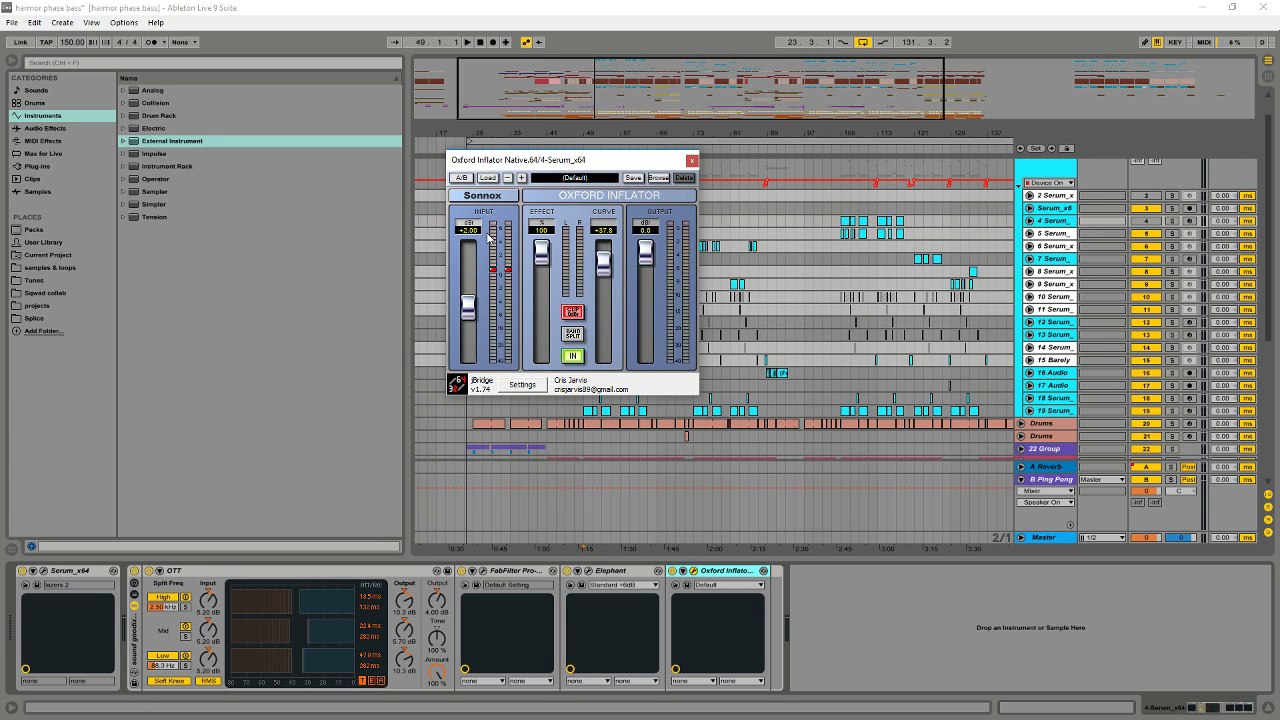
pyautogui.click(690, 162)
# Display the Main Basses group's device chain, view its Oxford Inflator settings and close the window.
pyautogui.scroll(1, 911, 205)
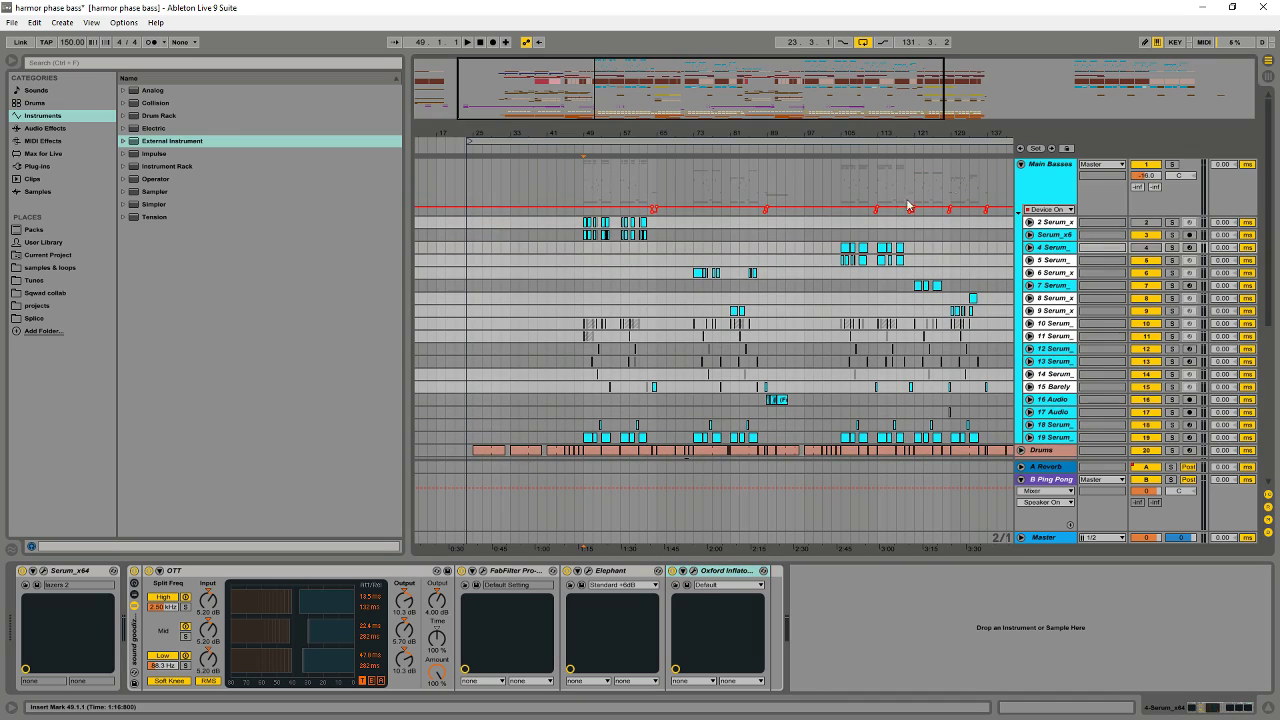
pyautogui.click(1047, 181)
pyautogui.click(147, 584)
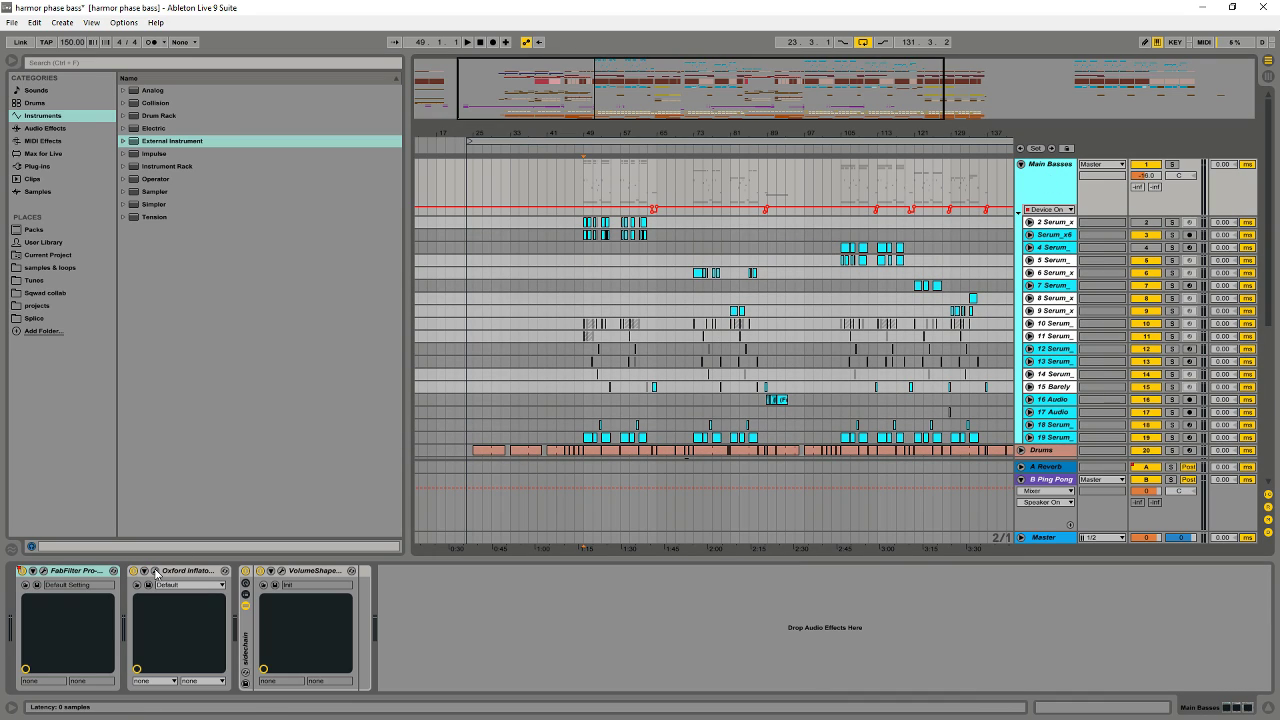
pyautogui.moveTo(1075, 164); pyautogui.dragTo(657, 160)
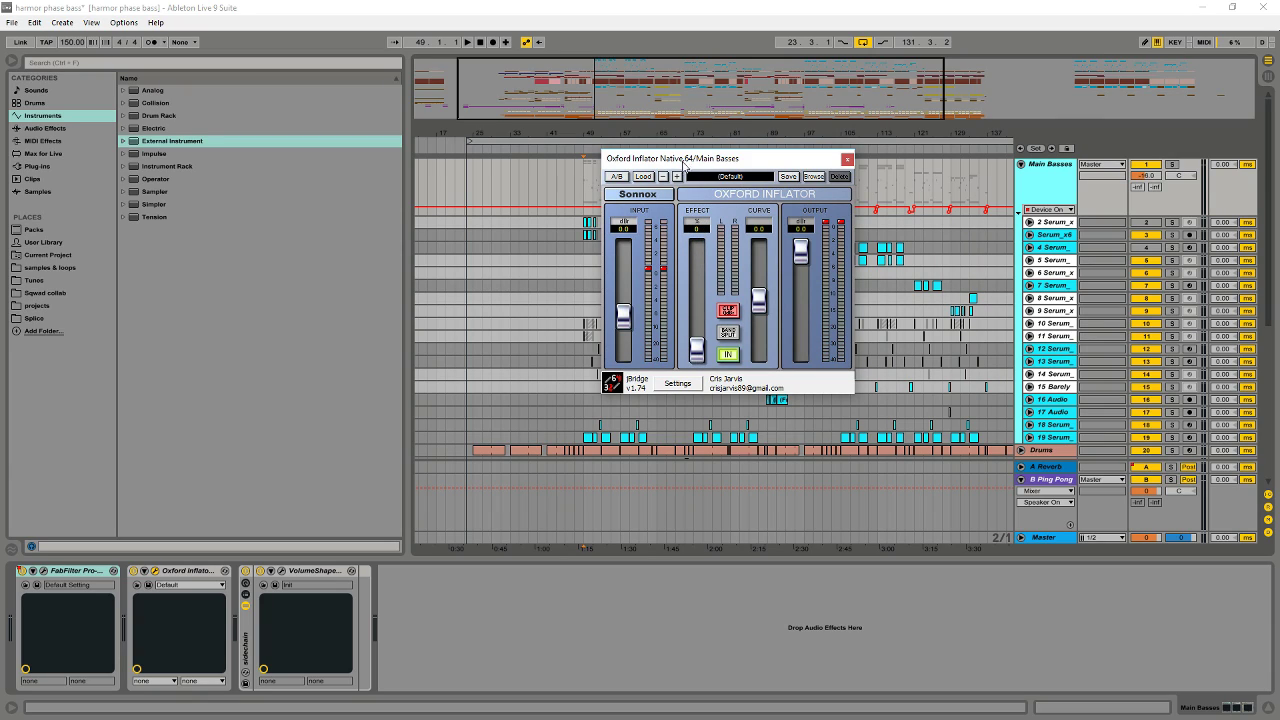
pyautogui.click(847, 158)
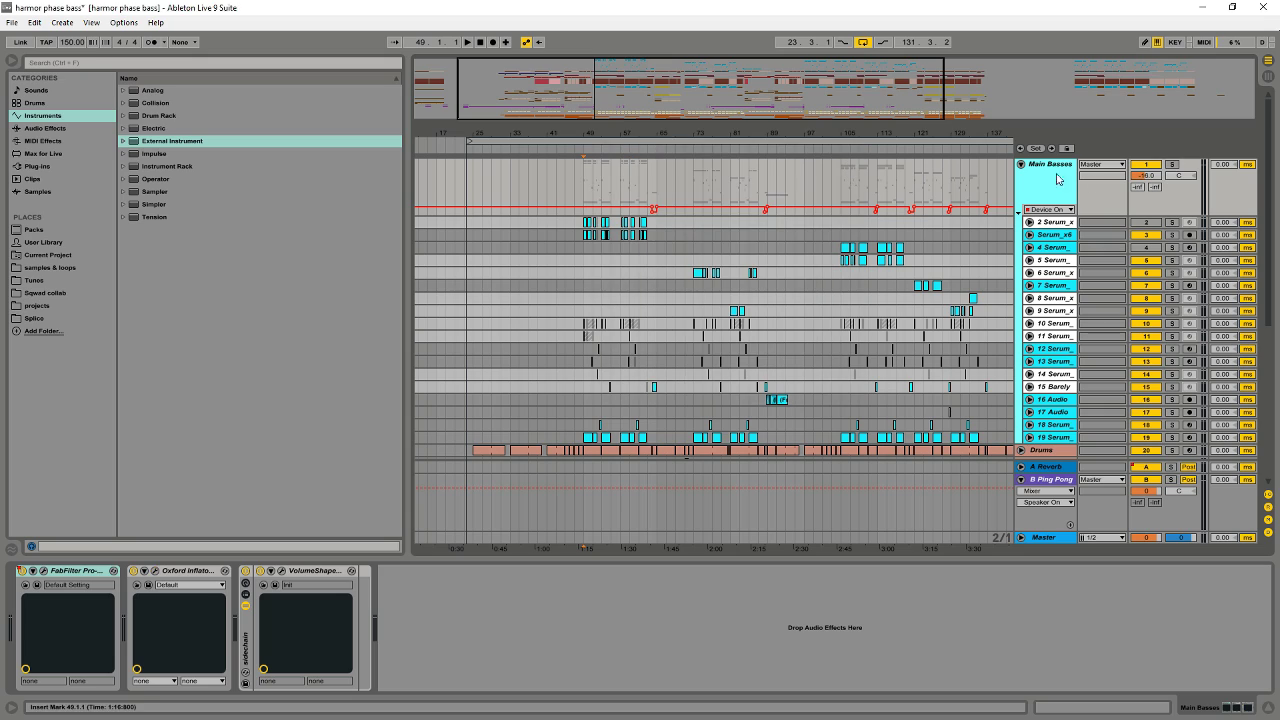
# Show the Main Basses group's track volume automation and play the drop while watching the levels in the Session mixer.
pyautogui.click(1147, 177)
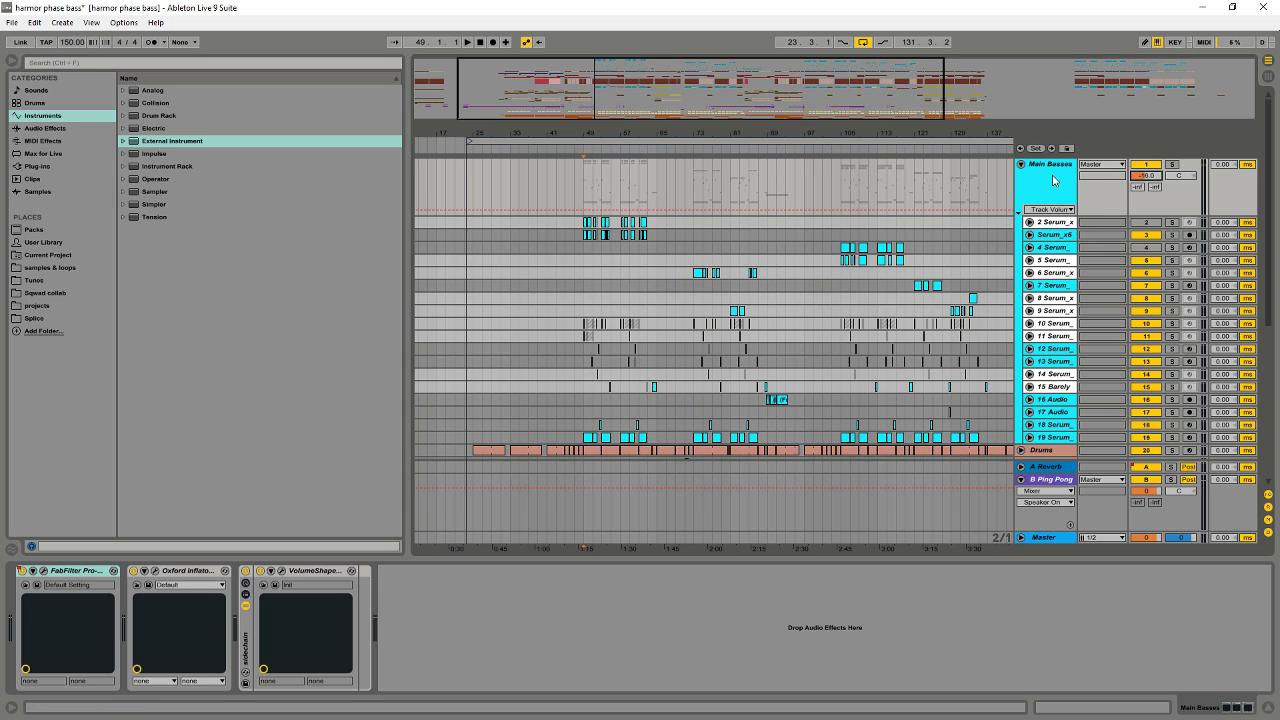
pyautogui.press('Tab')
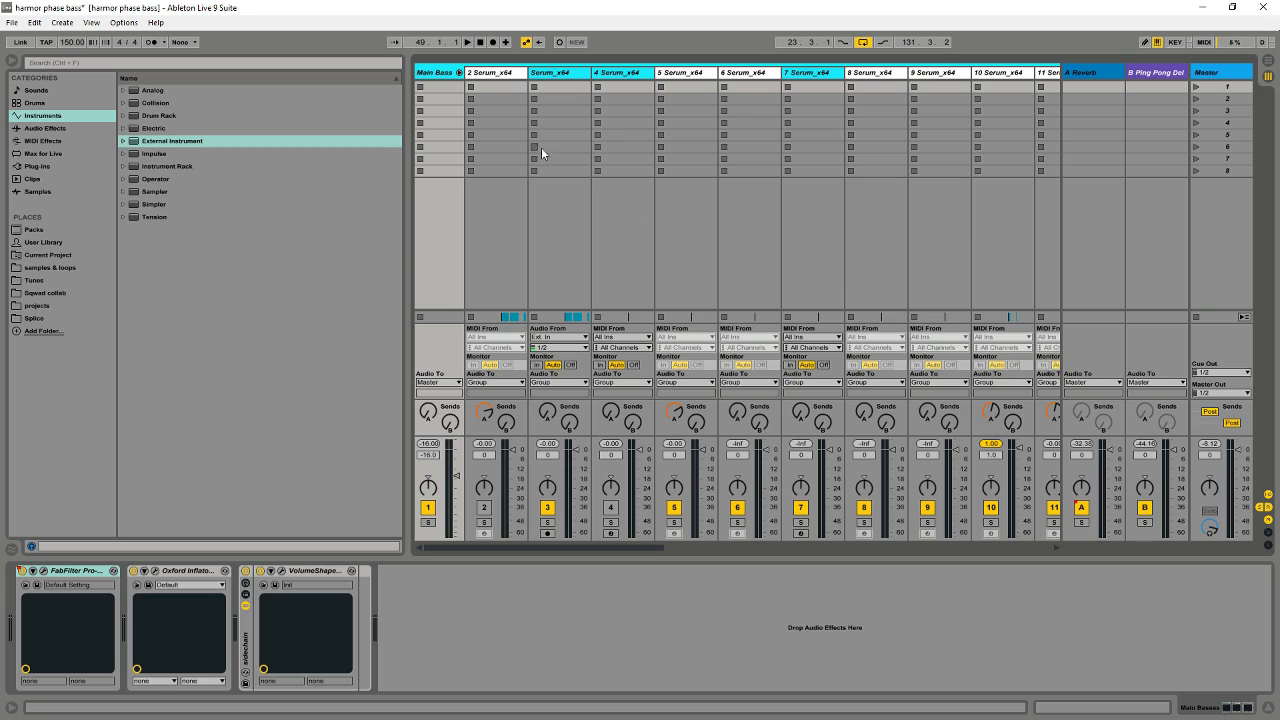
pyautogui.press('Tab')
pyautogui.press('Tab')
pyautogui.press('space')
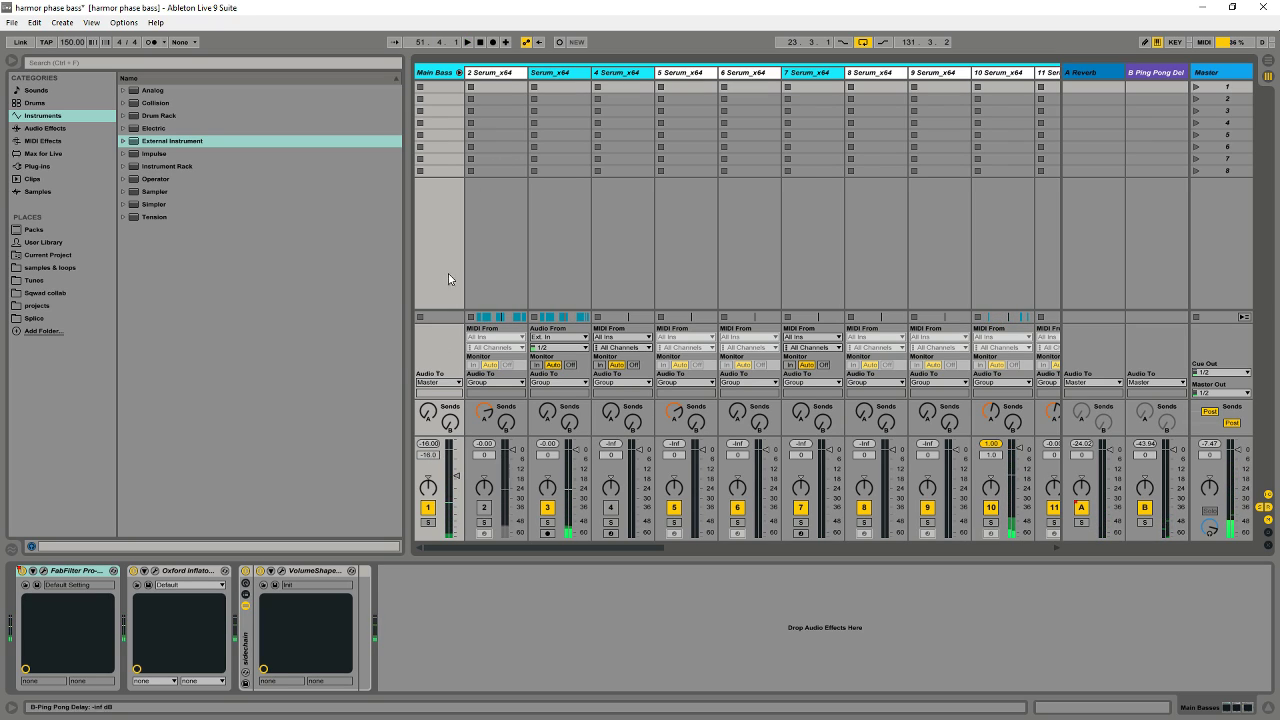
pyautogui.press('Tab')
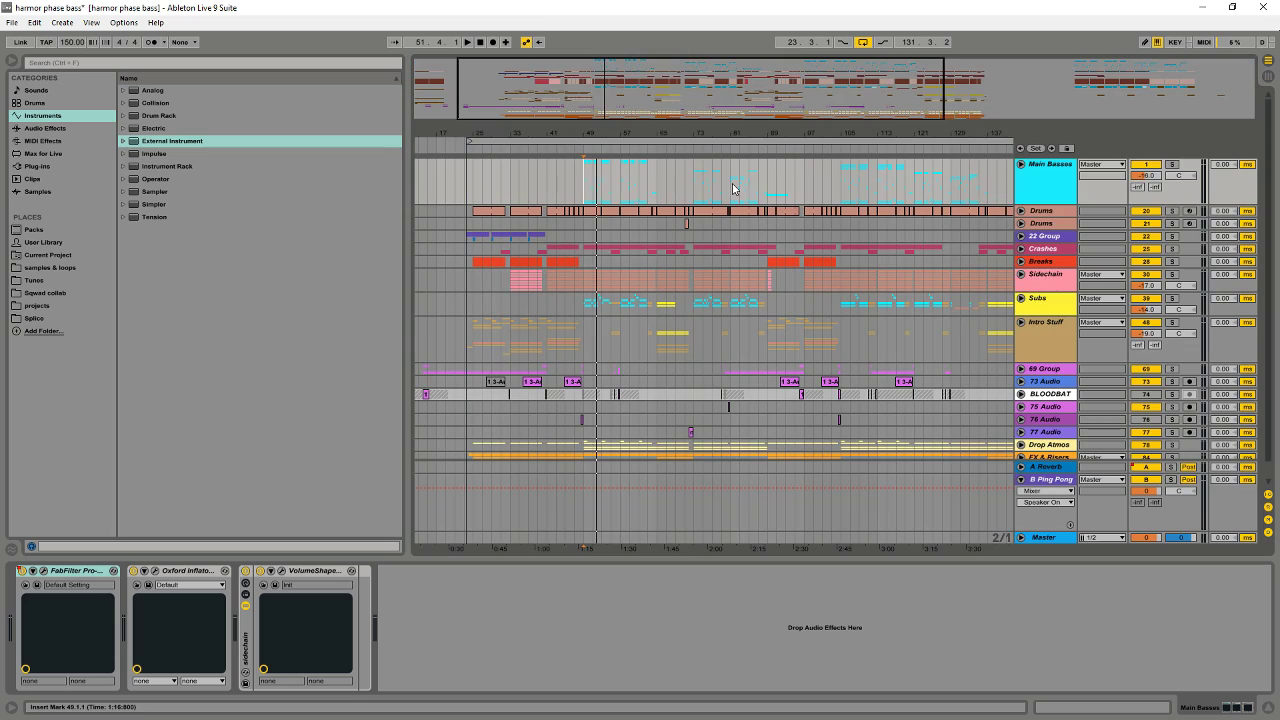
# View the FabFilter Pro-Q 2 low cut on the Main Basses group, close it and display the Subs group's device chain.
pyautogui.click(1051, 188)
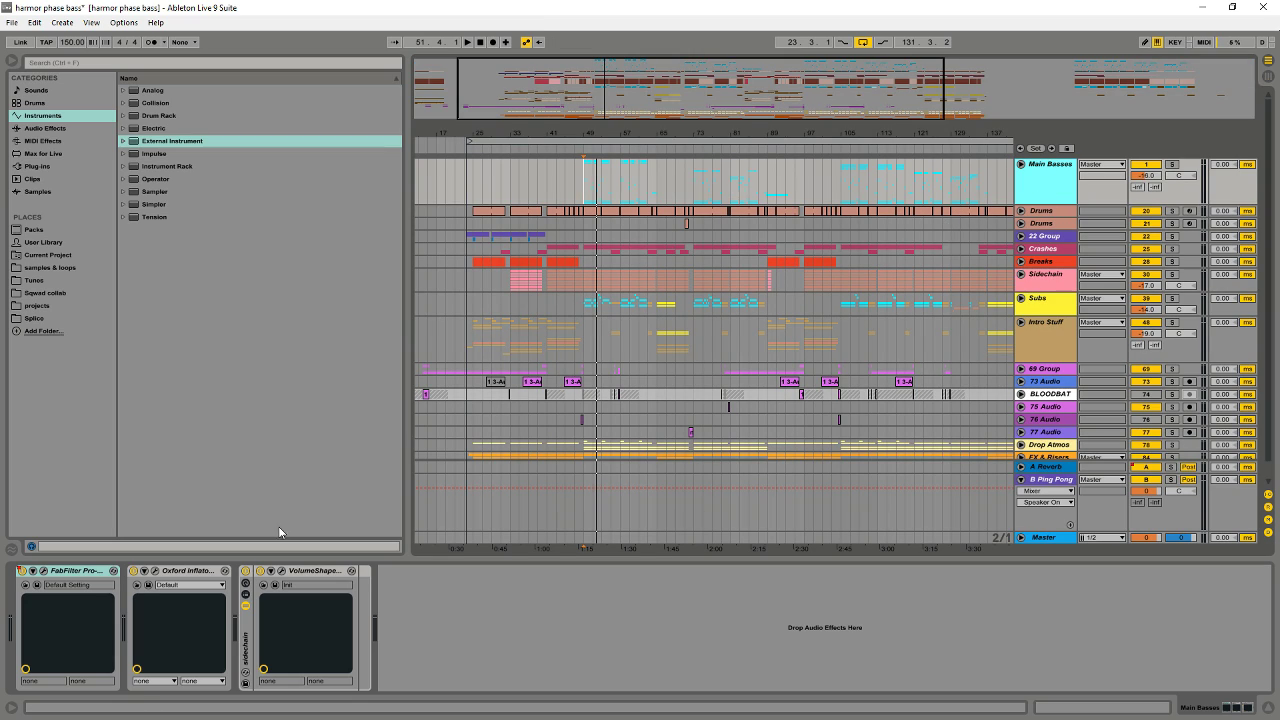
pyautogui.click(45, 575)
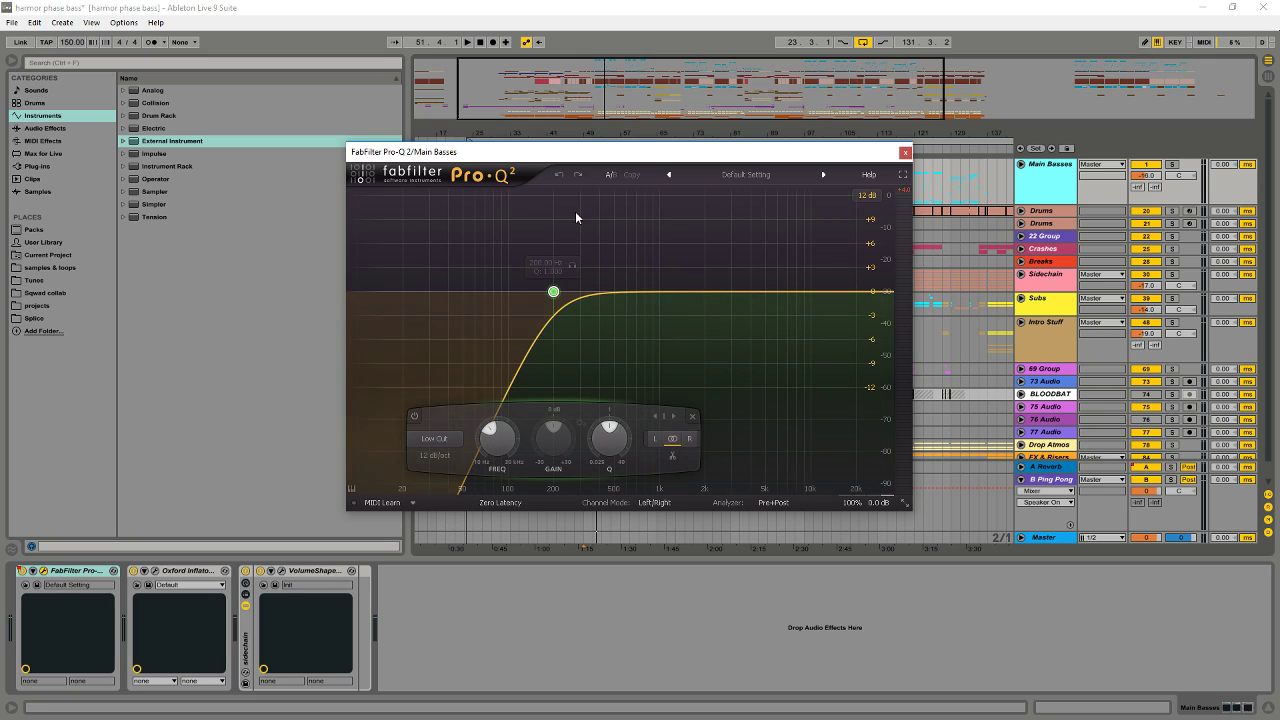
pyautogui.click(905, 152)
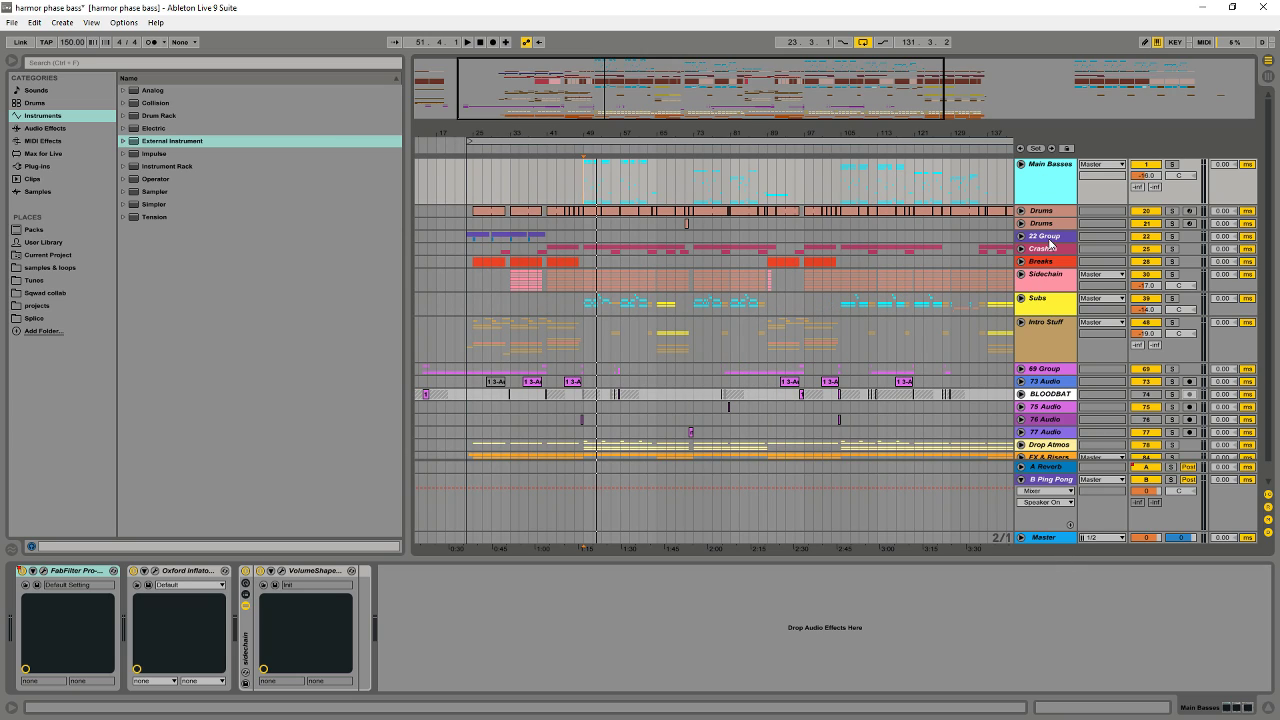
pyautogui.click(1038, 305)
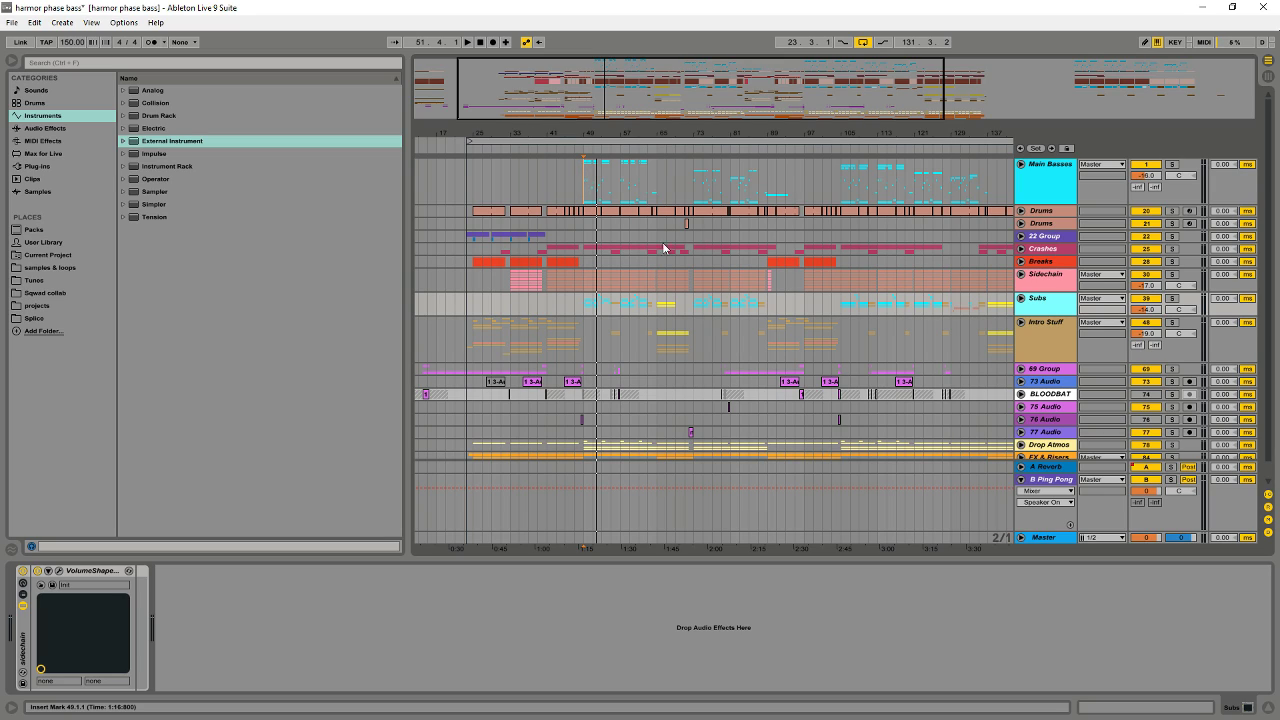
# Place the playback start at bar 49 and pull the volume of all tracks together down to -inf in the Session mixer.
pyautogui.click(580, 191)
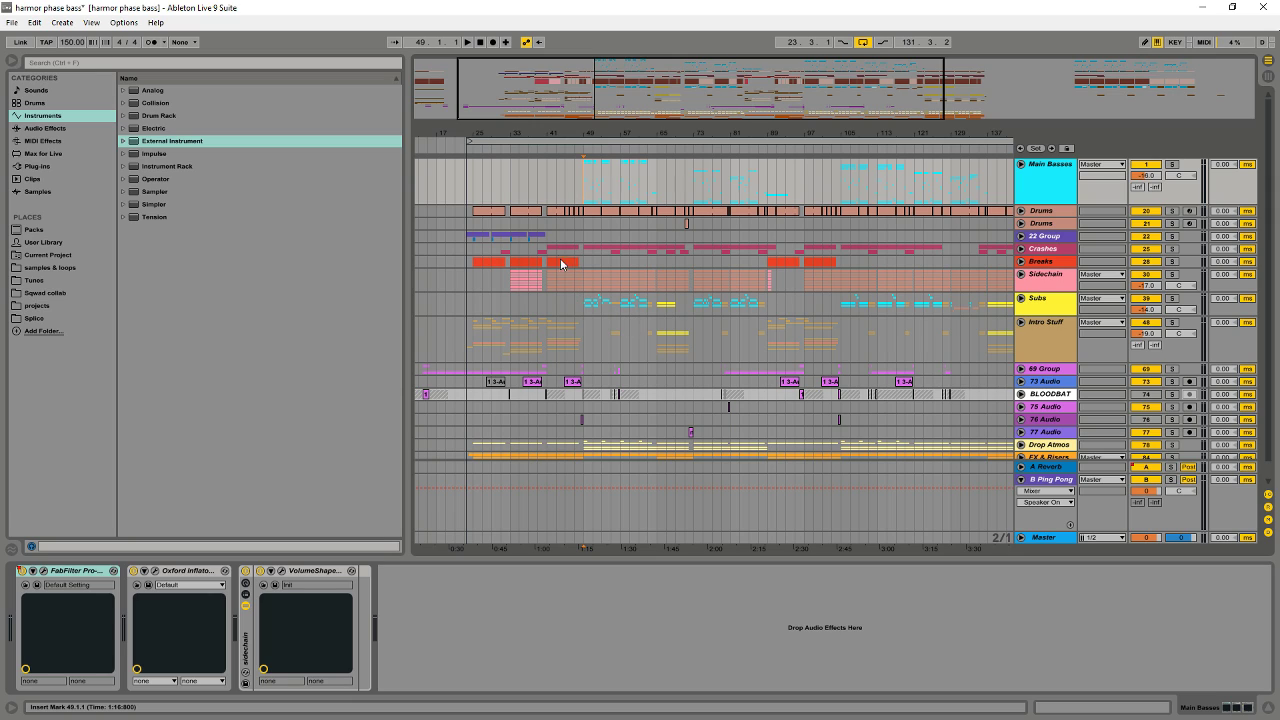
pyautogui.press('Tab')
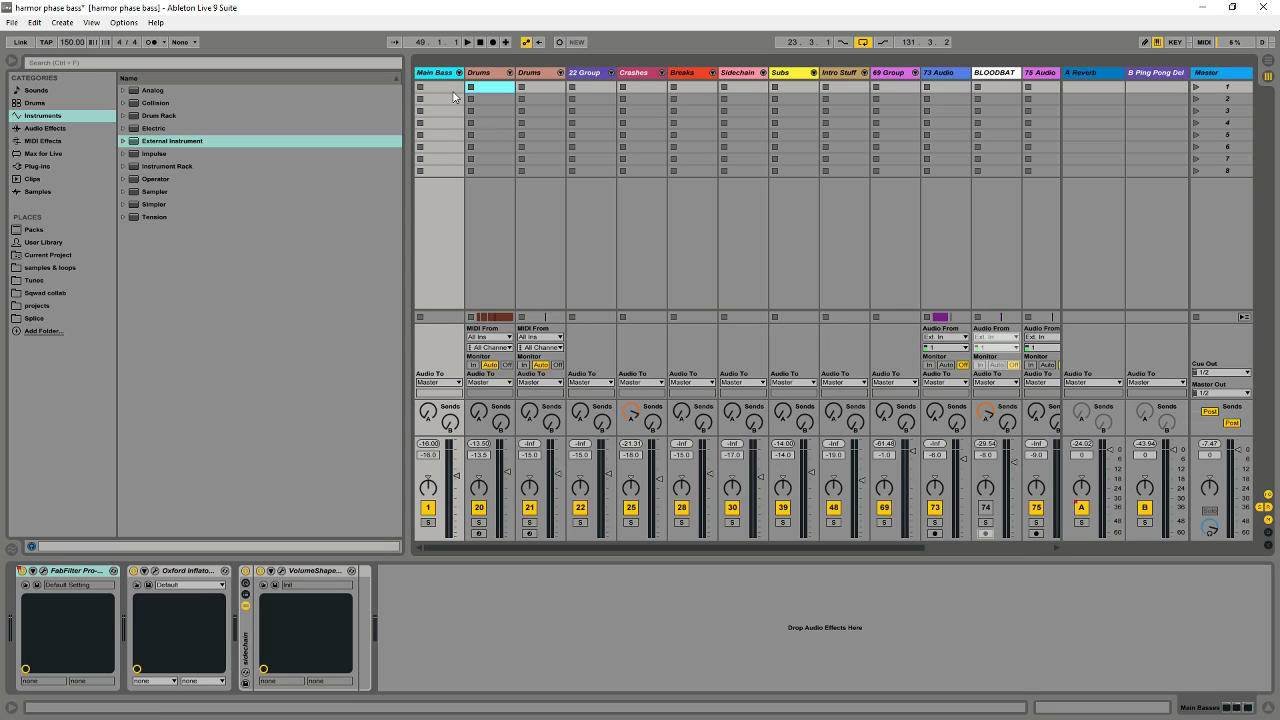
pyautogui.click(493, 78)
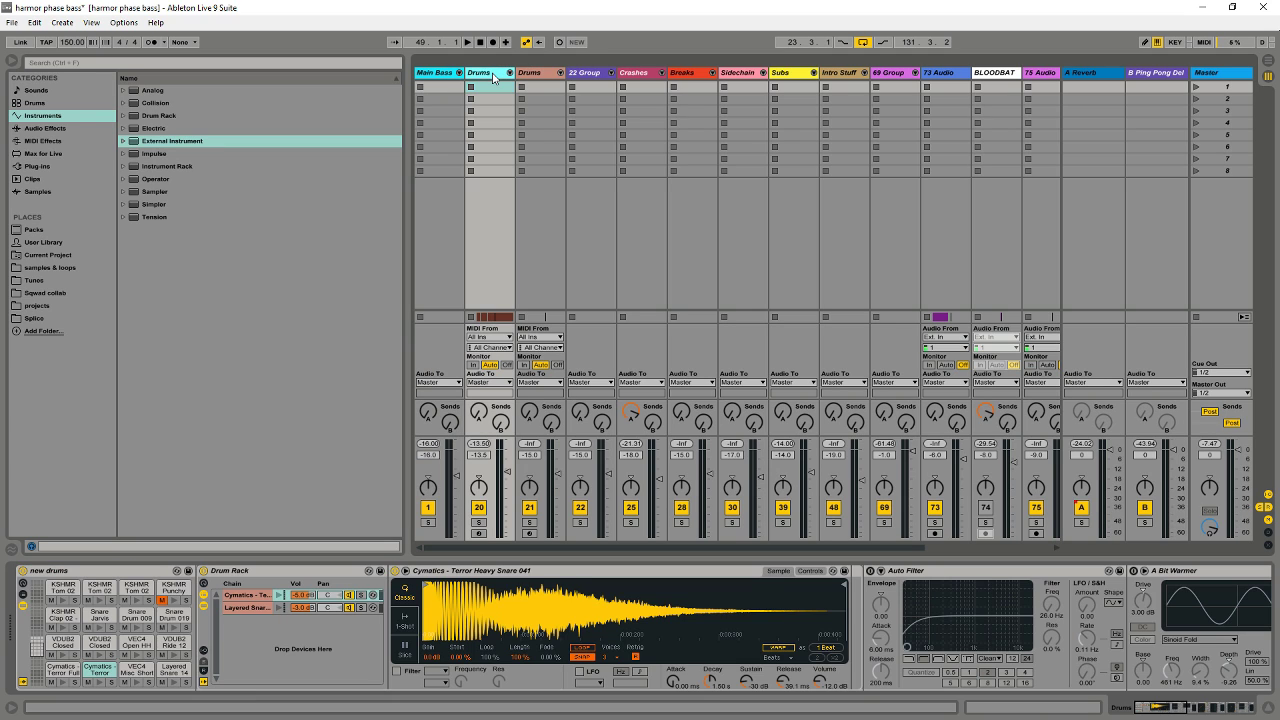
pyautogui.hotkey('ctrl', 'a')
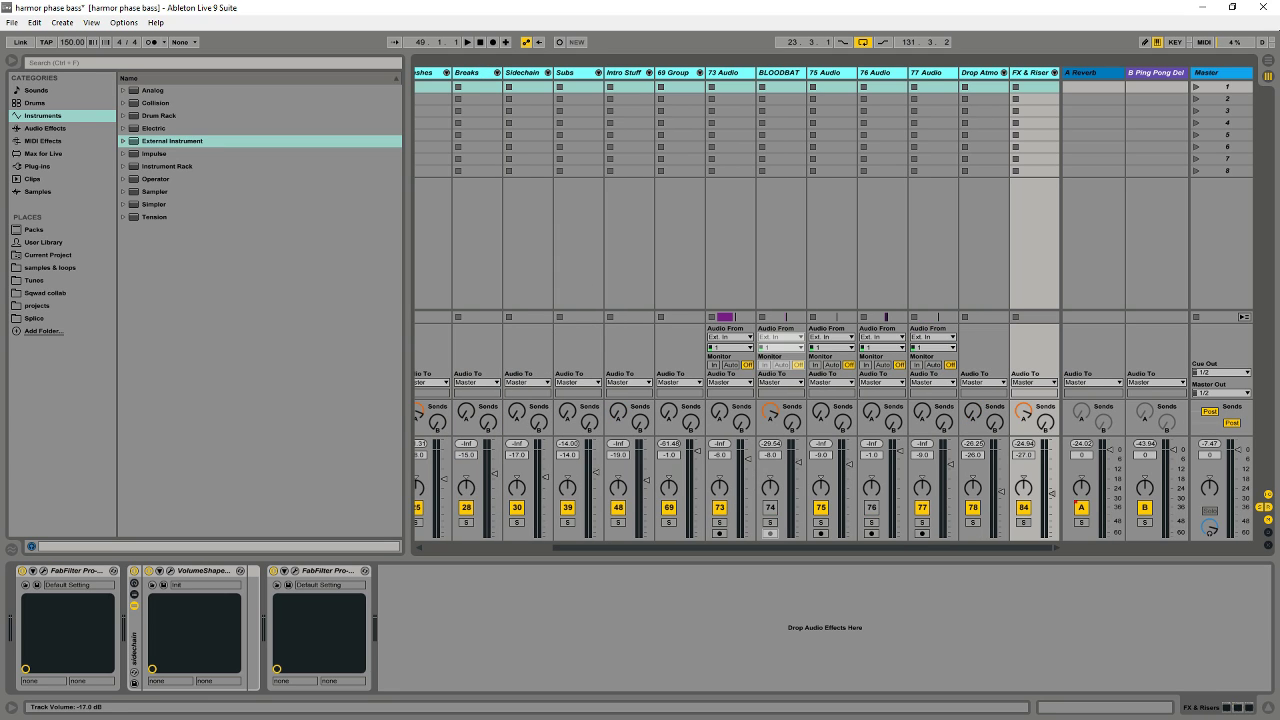
pyautogui.moveTo(549, 483); pyautogui.dragTo(551, 545)
pyautogui.moveTo(898, 530); pyautogui.dragTo(828, 535)
pyautogui.click(770, 455)
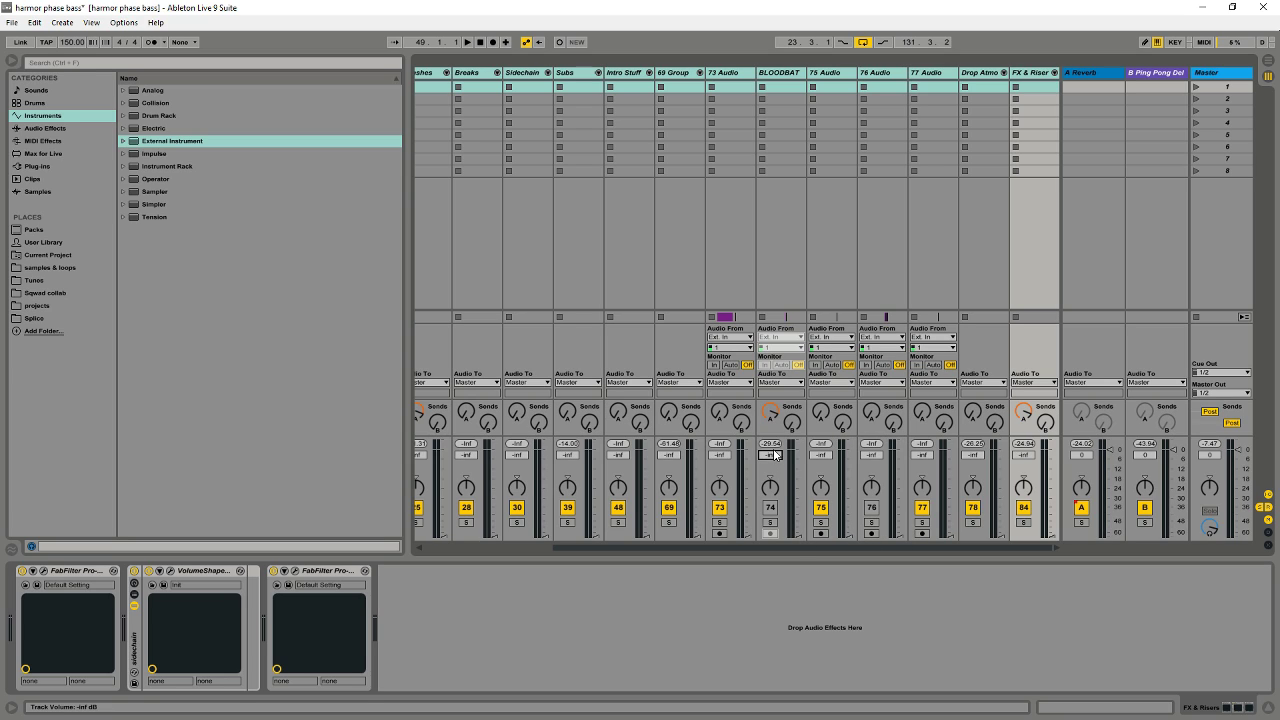
# Set the first Drums track's volume to -13 dB and play the drop to check its level.
pyautogui.moveTo(696, 548); pyautogui.dragTo(562, 548)
pyautogui.click(503, 88)
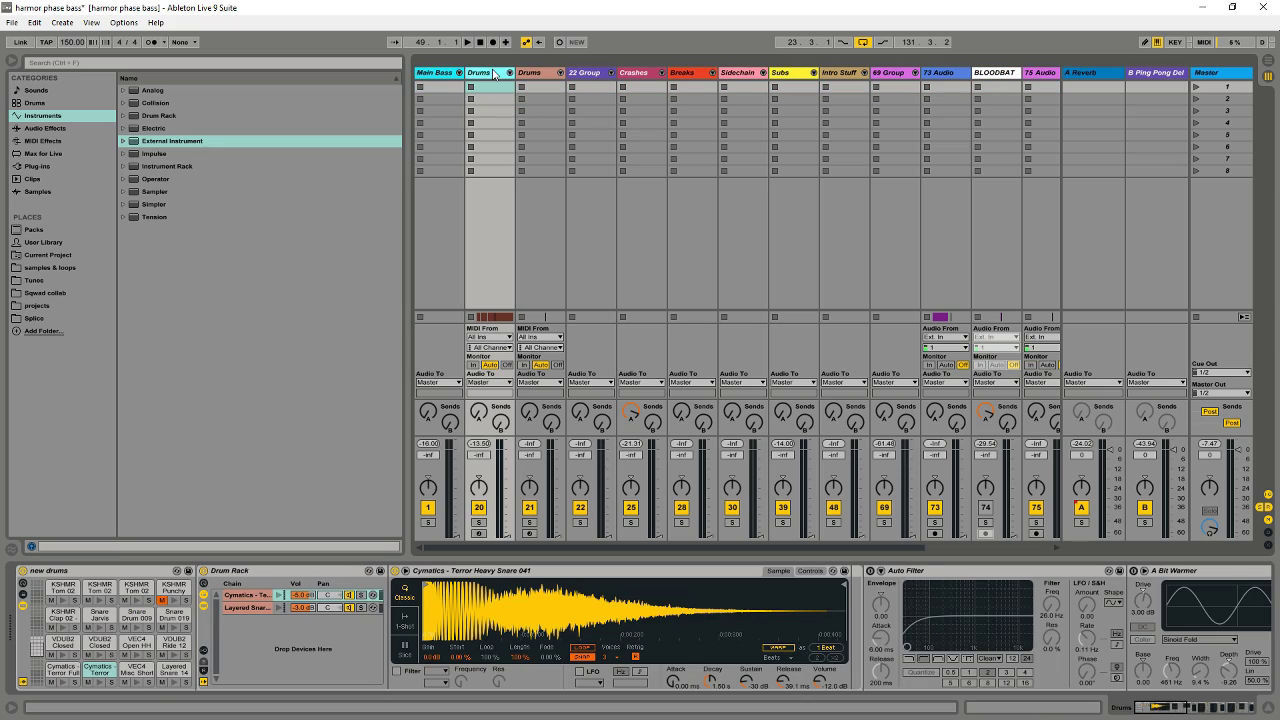
pyautogui.moveTo(506, 536); pyautogui.dragTo(509, 462)
pyautogui.press('Tab')
pyautogui.press('space')
pyautogui.press('Tab')
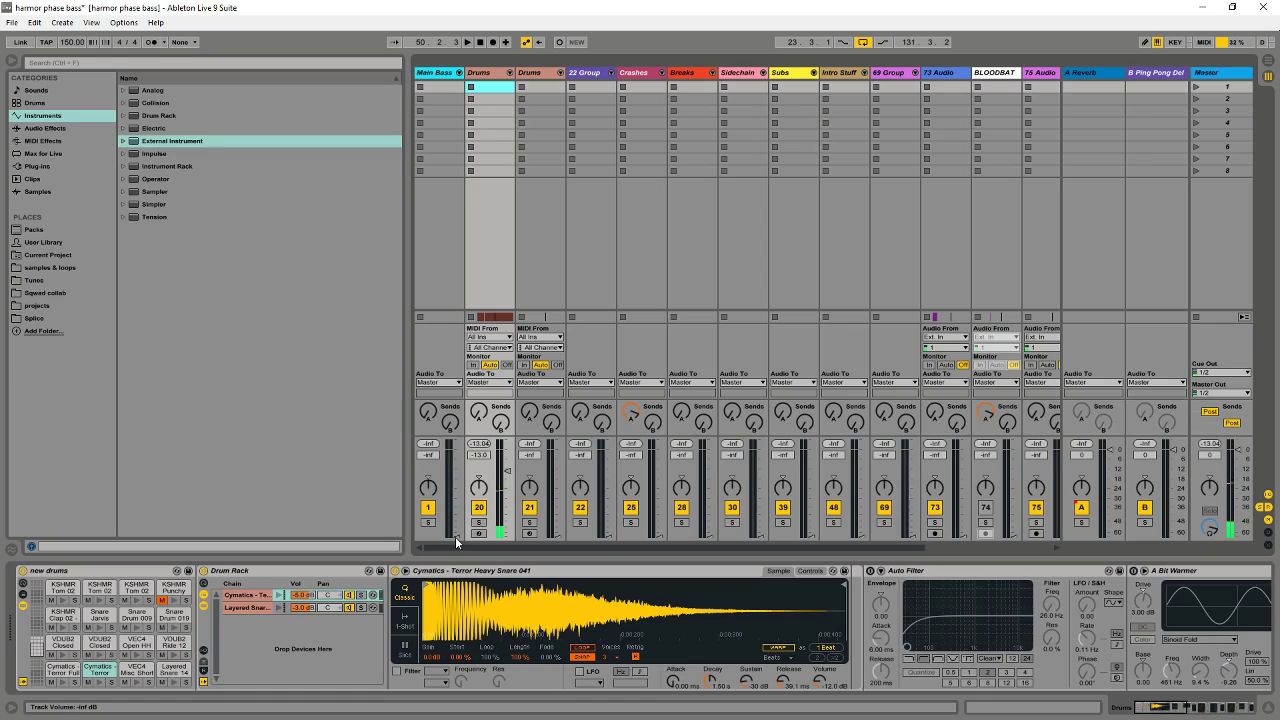
pyautogui.press('space')
# Raise the Main Basses group's volume to about -15.2 dB, set the Subs group to -13 dB and play the drop.
pyautogui.moveTo(455, 536); pyautogui.dragTo(456, 498)
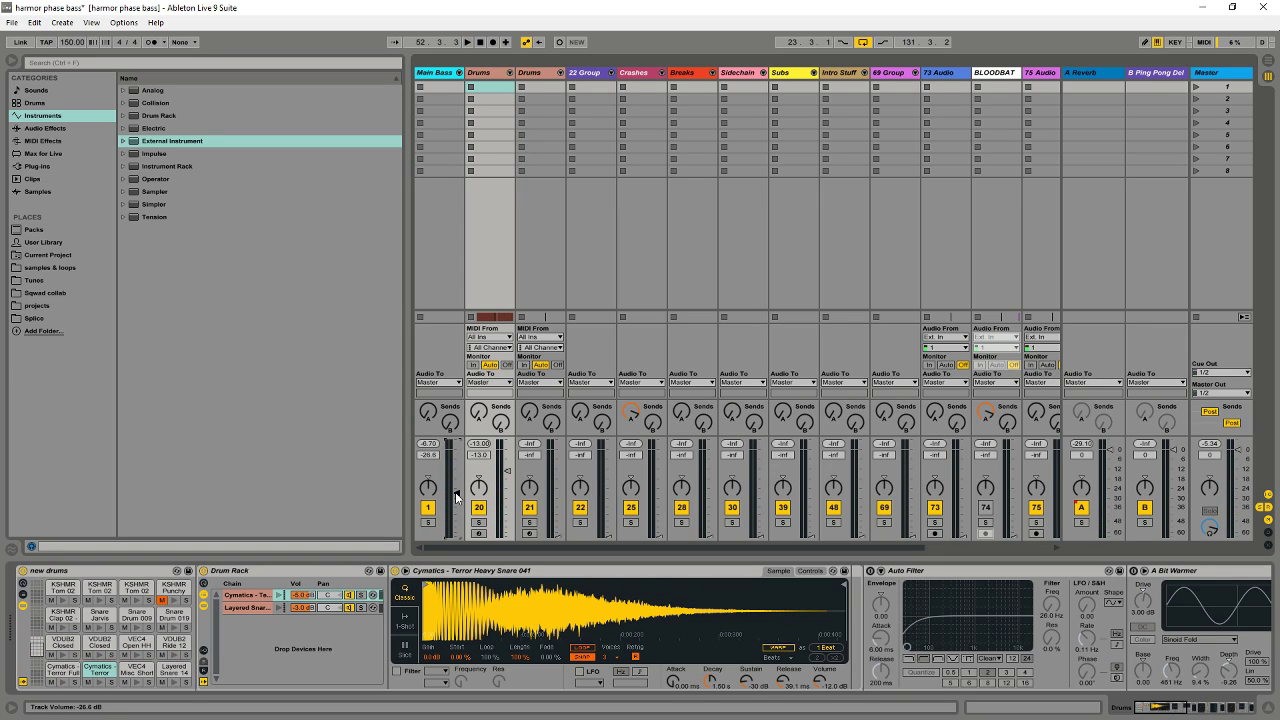
pyautogui.moveTo(456, 498); pyautogui.dragTo(455, 474)
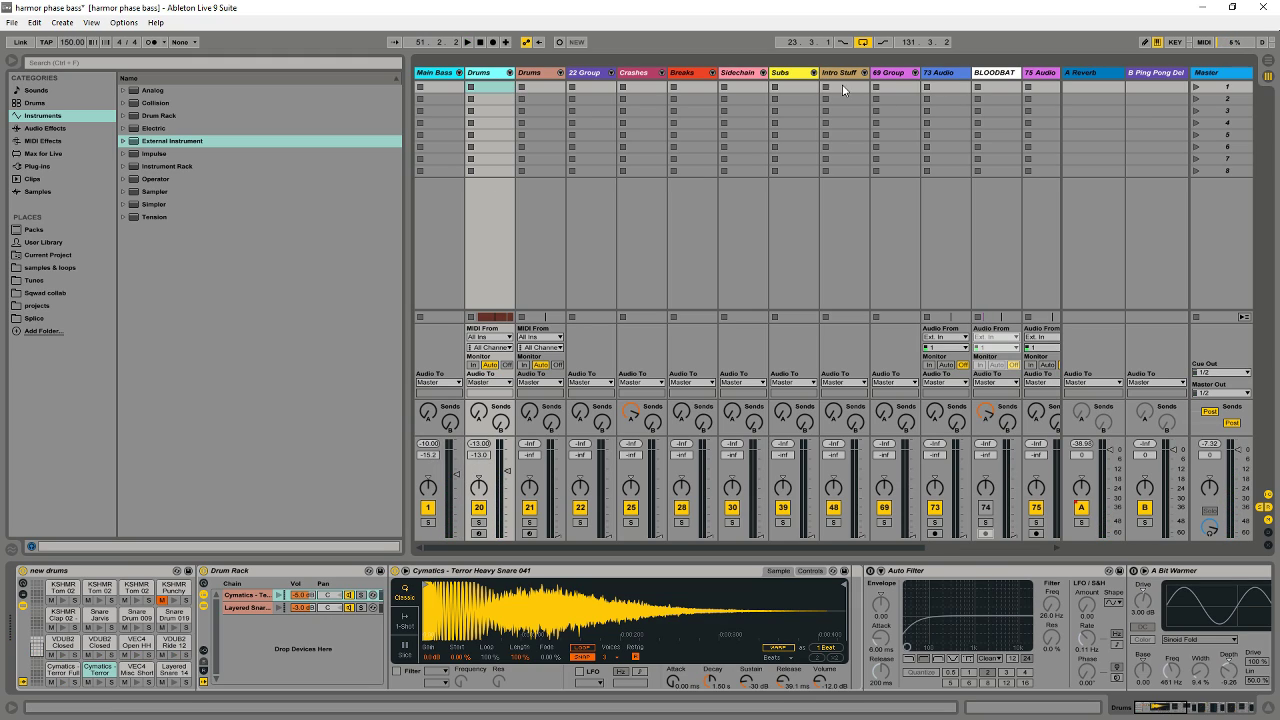
pyautogui.click(800, 80)
pyautogui.write('-13')
pyautogui.press('Return')
pyautogui.press('space')
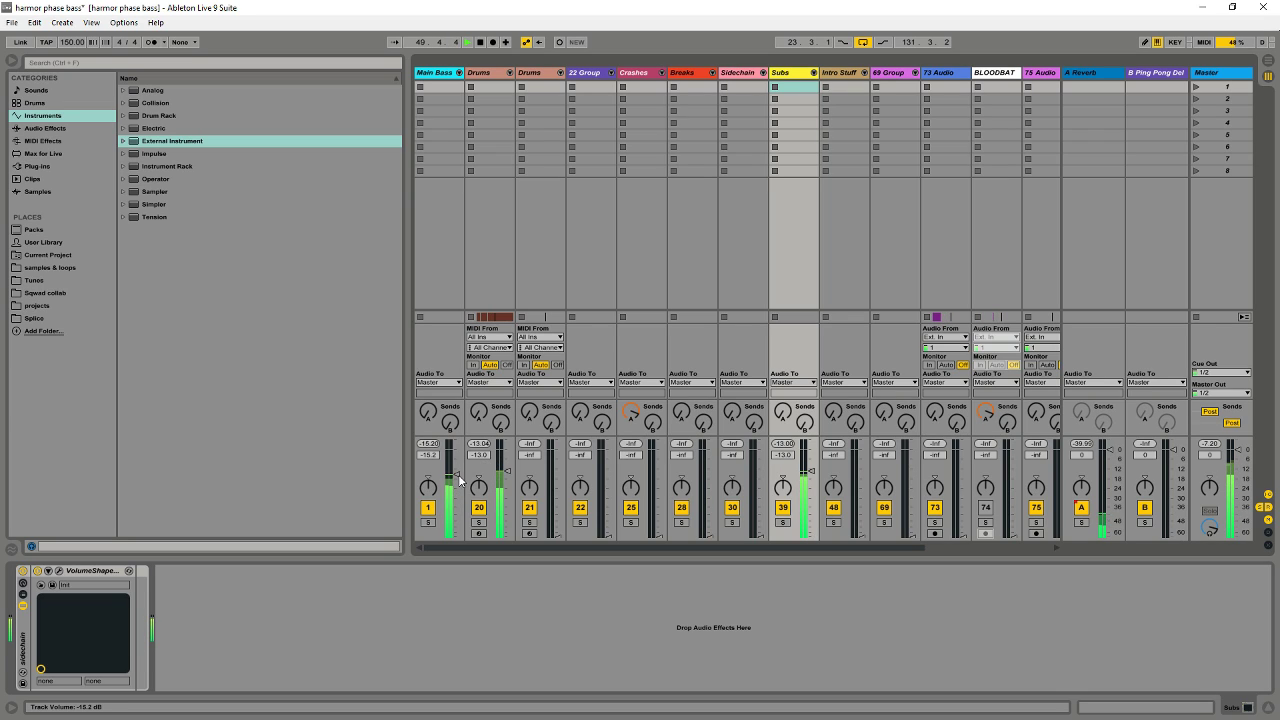
# Set the Main Basses group's volume to -14 dB.
pyautogui.click(433, 456)
pyautogui.write('-14')
pyautogui.press('Return')
# Balance the Intro Stuff group's volume against the playing drop, settling it at -15 dB.
pyautogui.press('Tab')
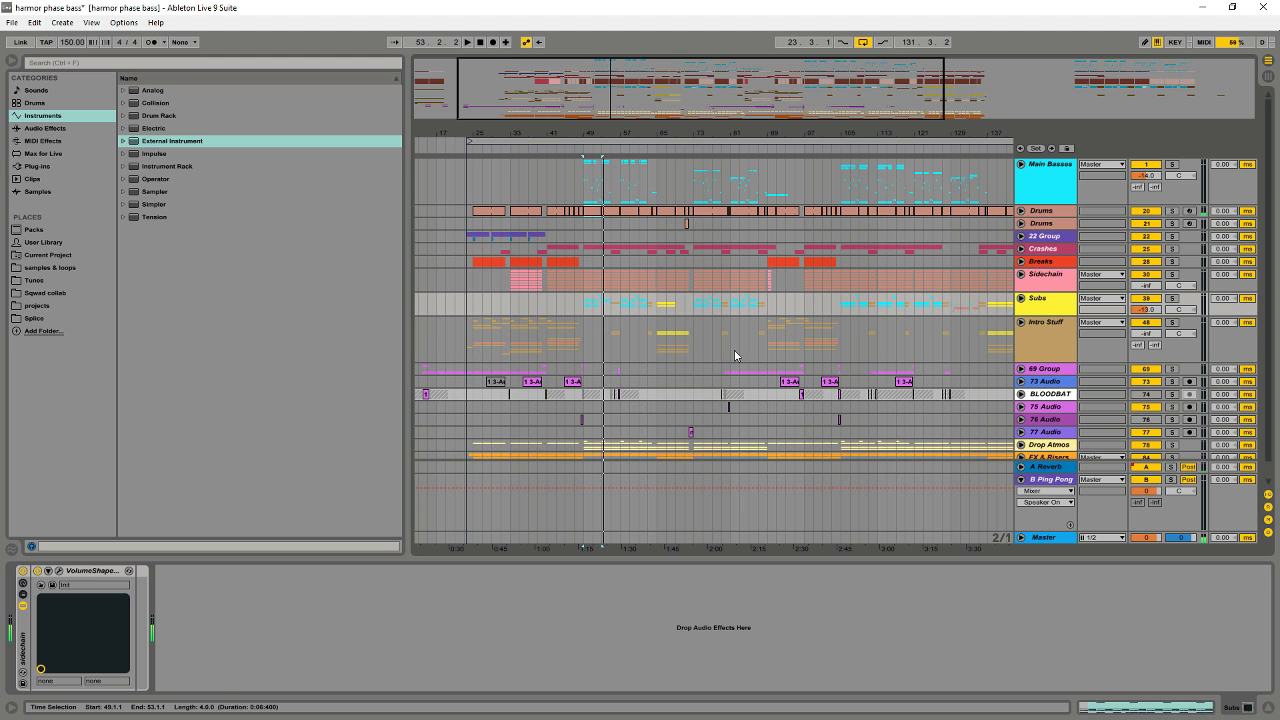
pyautogui.press('Tab')
pyautogui.press('Tab')
pyautogui.press('space')
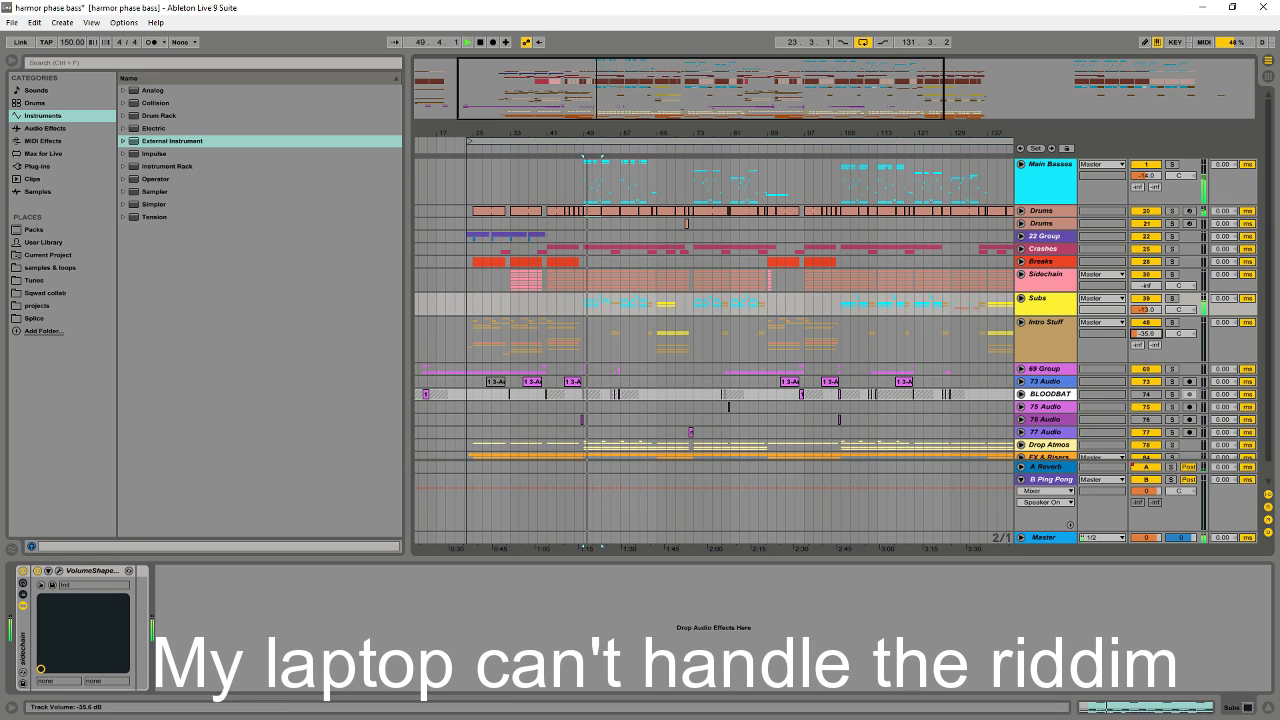
pyautogui.click(608, 345)
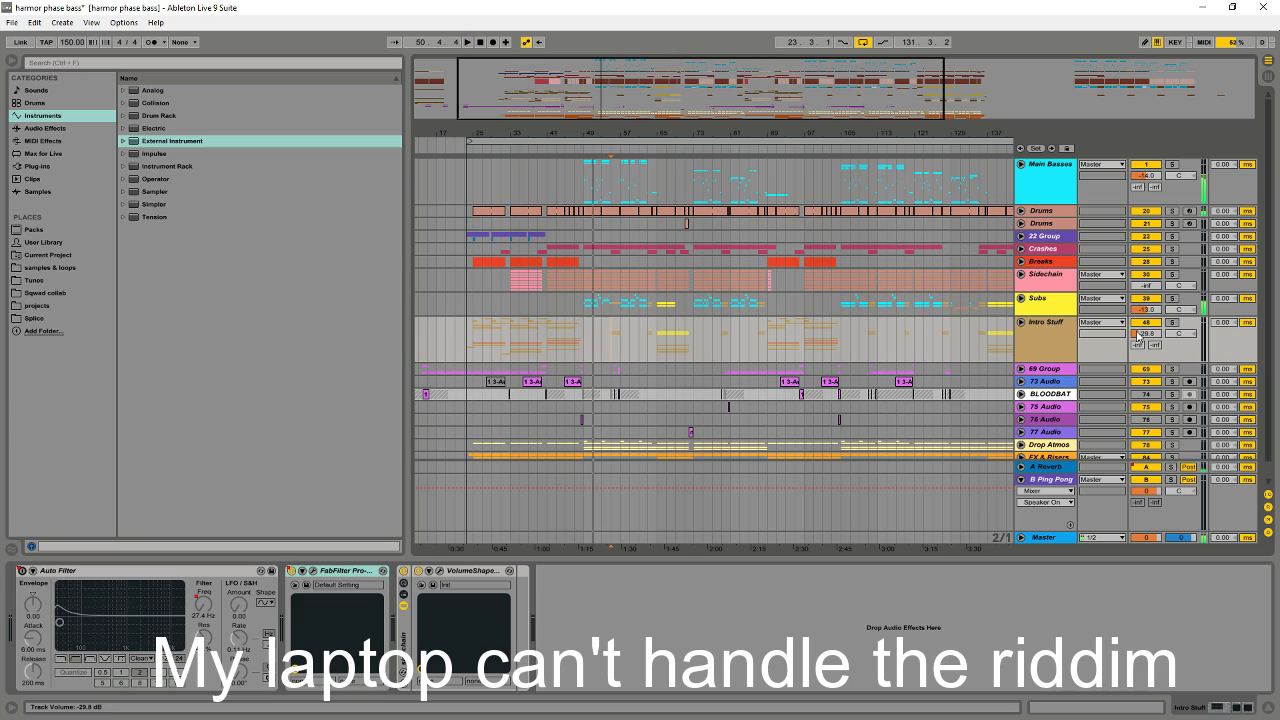
pyautogui.moveTo(1148, 336); pyautogui.dragTo(1148, 306)
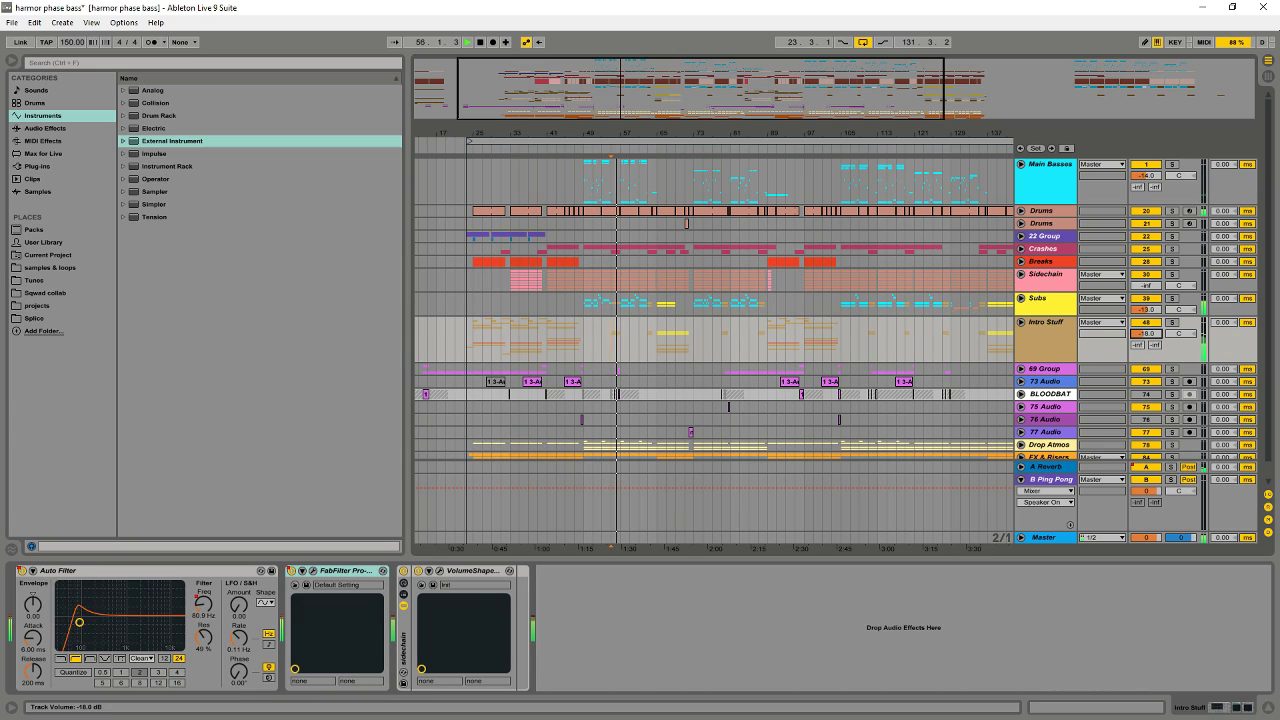
pyautogui.press('space')
pyautogui.press('space')
pyautogui.moveTo(1148, 338); pyautogui.dragTo(1148, 342)
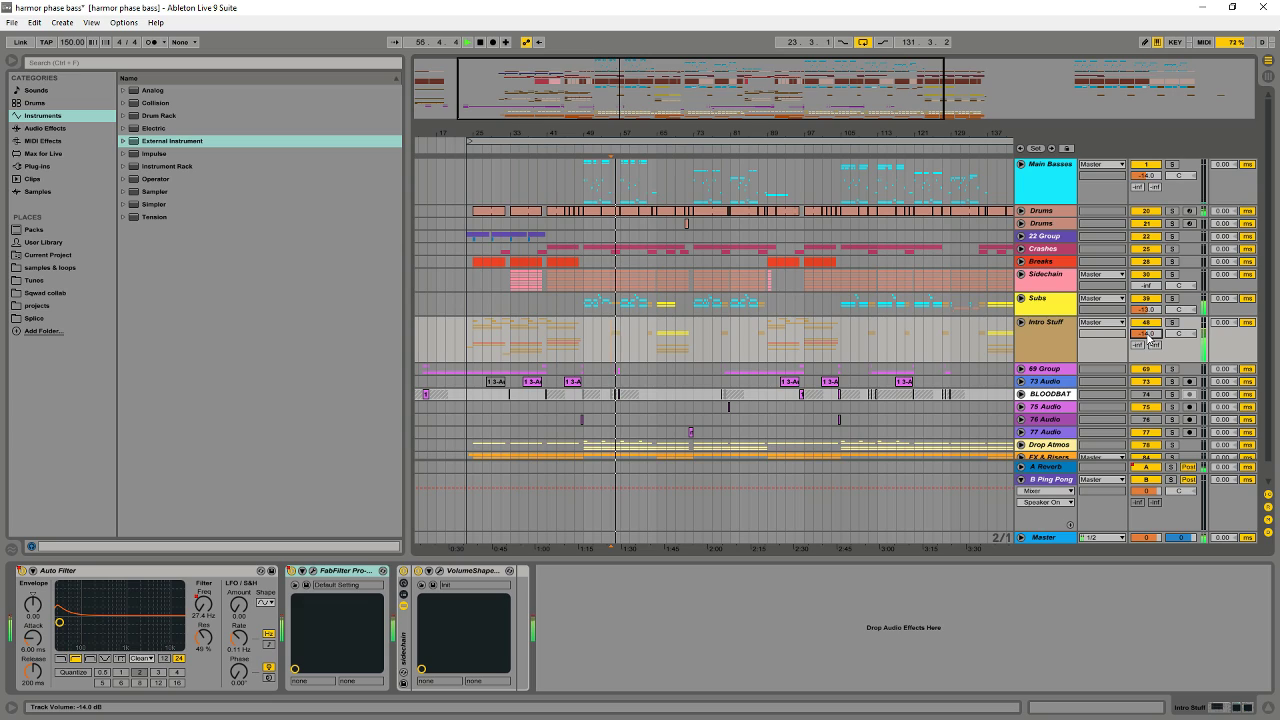
pyautogui.click(667, 356)
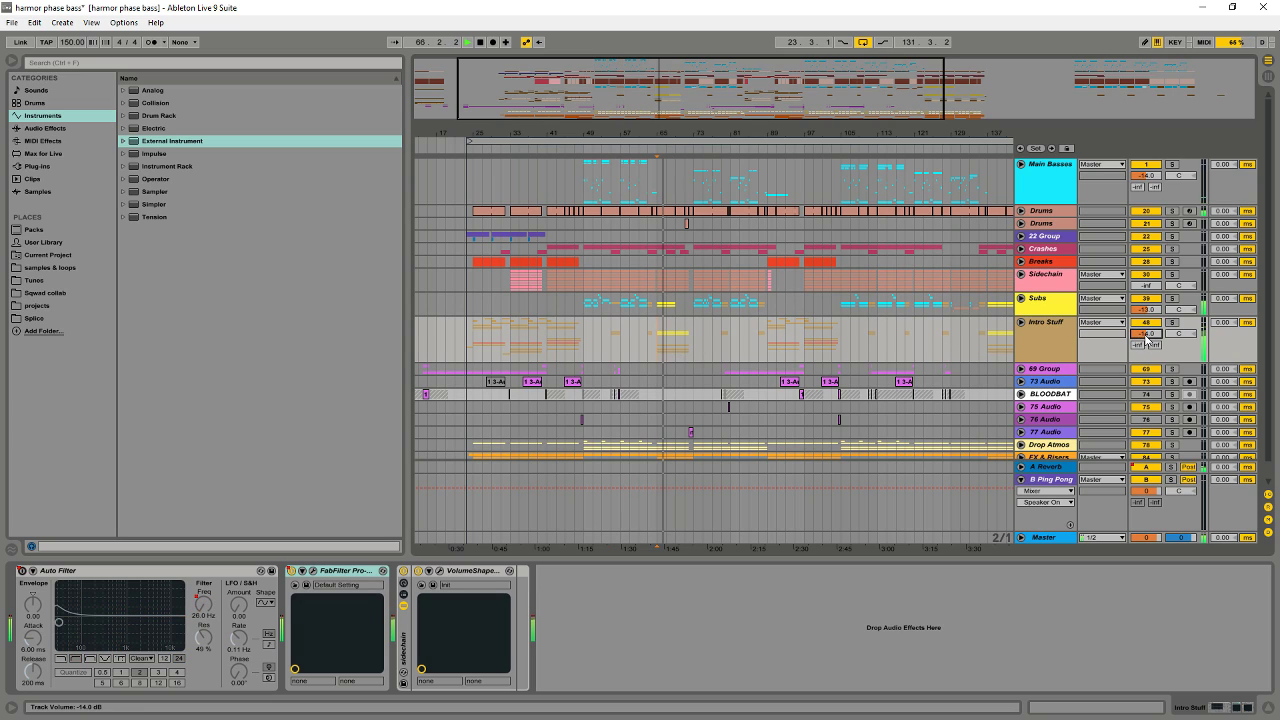
pyautogui.moveTo(1146, 337); pyautogui.dragTo(1146, 342)
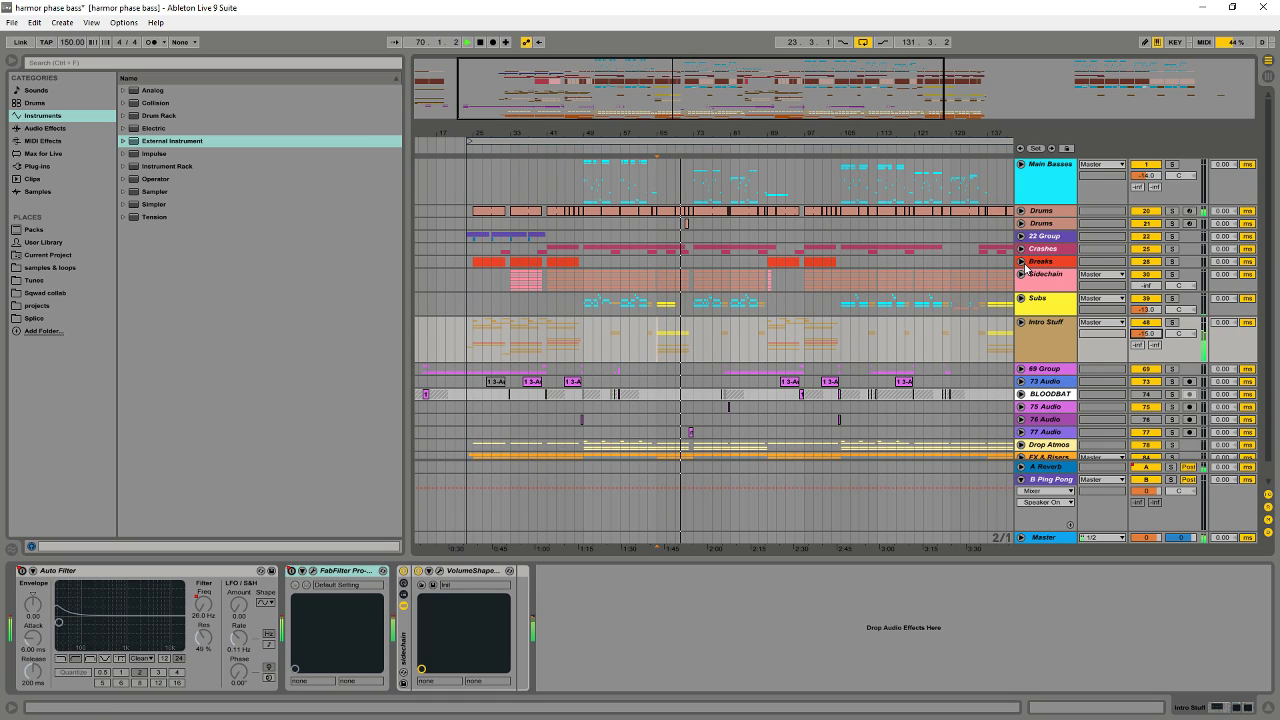
# Unfold the Drop Atmos group and set its volume to -25 dB.
pyautogui.click(1021, 445)
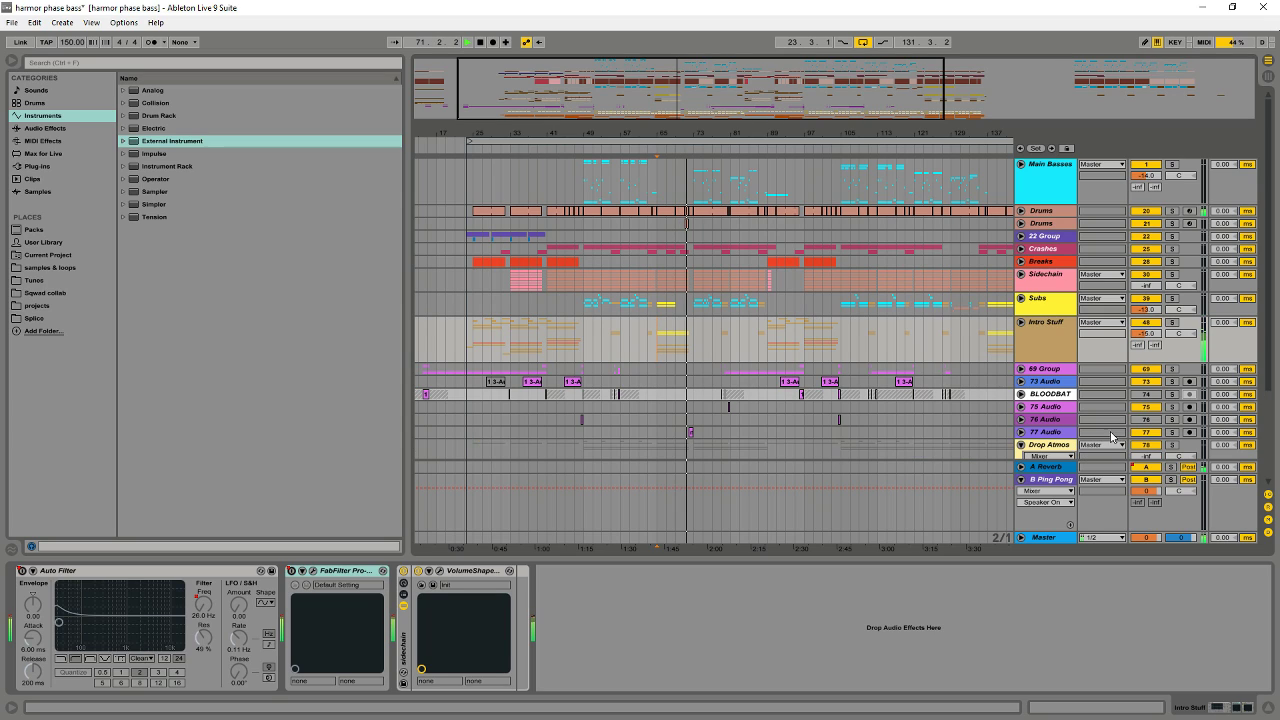
pyautogui.moveTo(1146, 456); pyautogui.dragTo(1144, 464)
pyautogui.scroll(-1, 1085, 430)
pyautogui.moveTo(1145, 403); pyautogui.dragTo(1145, 412)
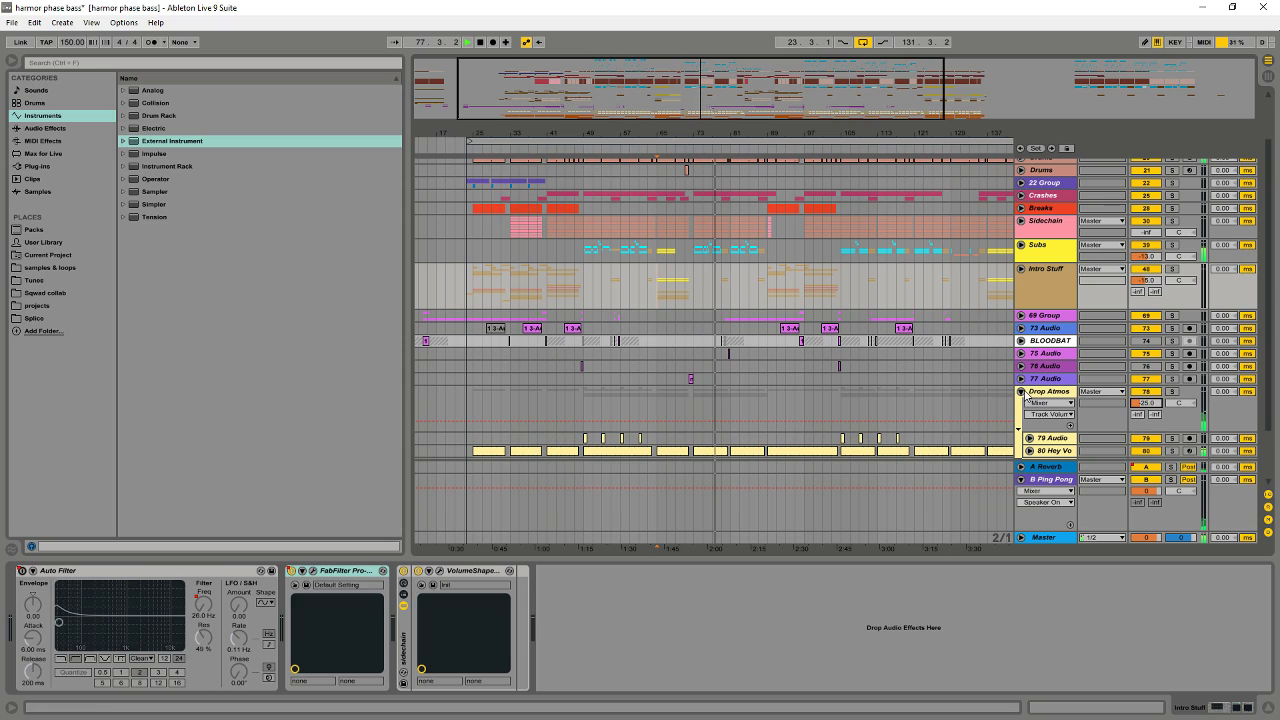
# Fold the Drop Atmos group and reset the Master track's peak level indicator in the Session view mixer.
pyautogui.click(1030, 393)
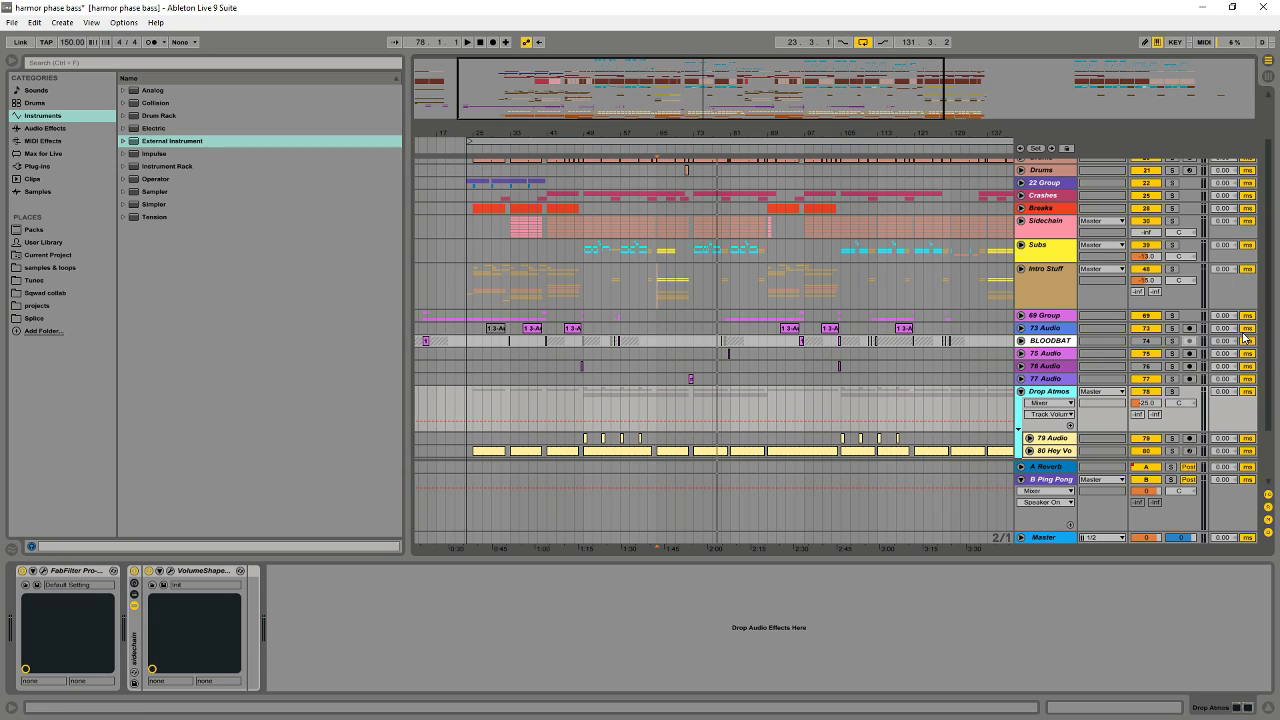
pyautogui.click(1021, 392)
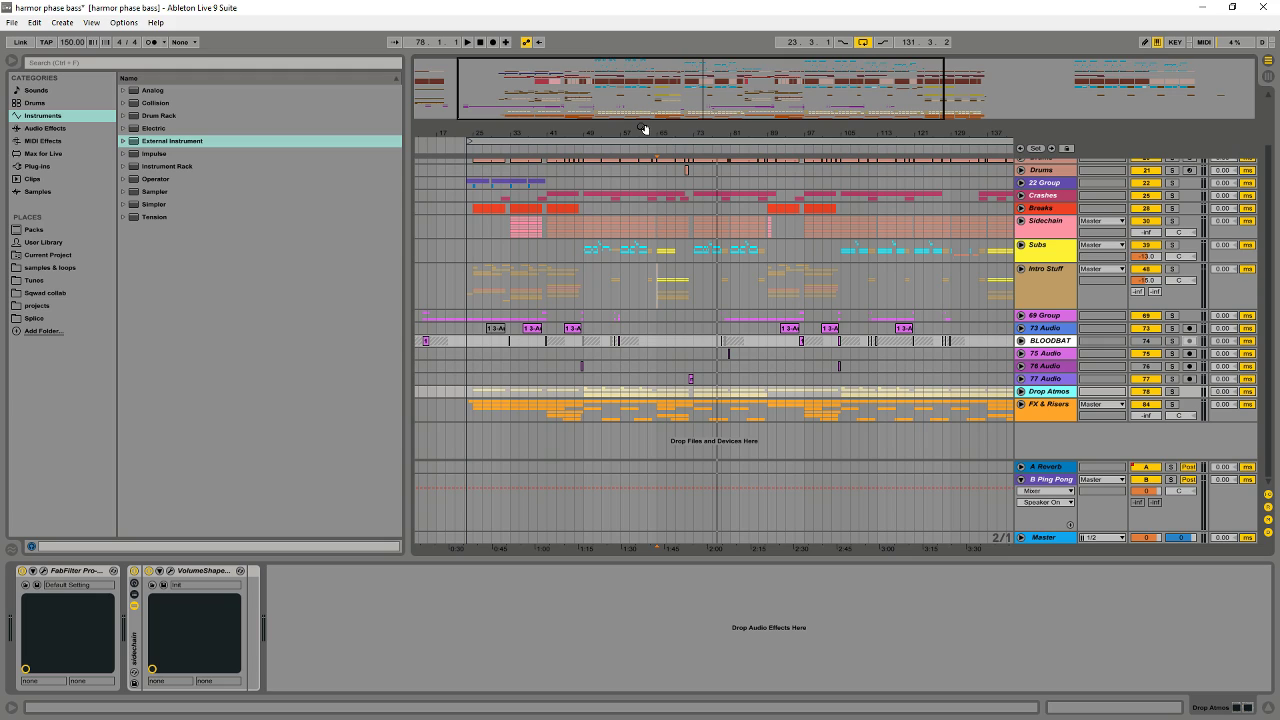
pyautogui.press('Tab')
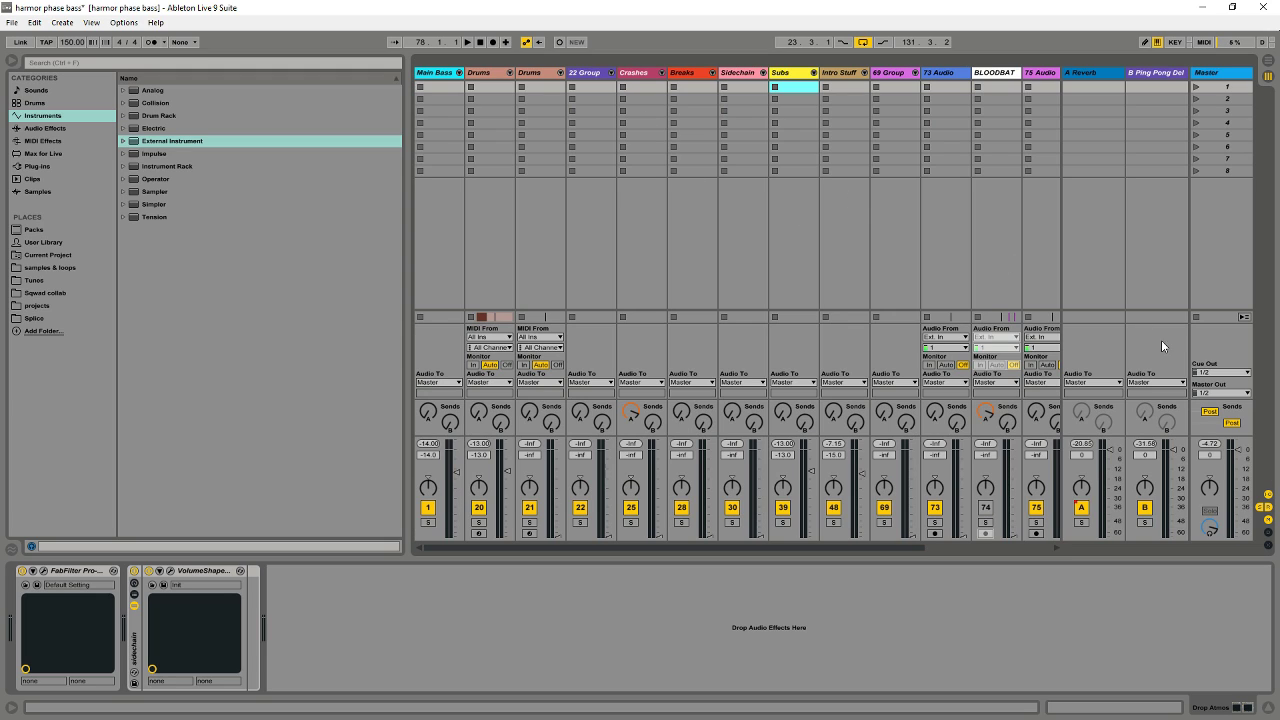
pyautogui.click(1212, 76)
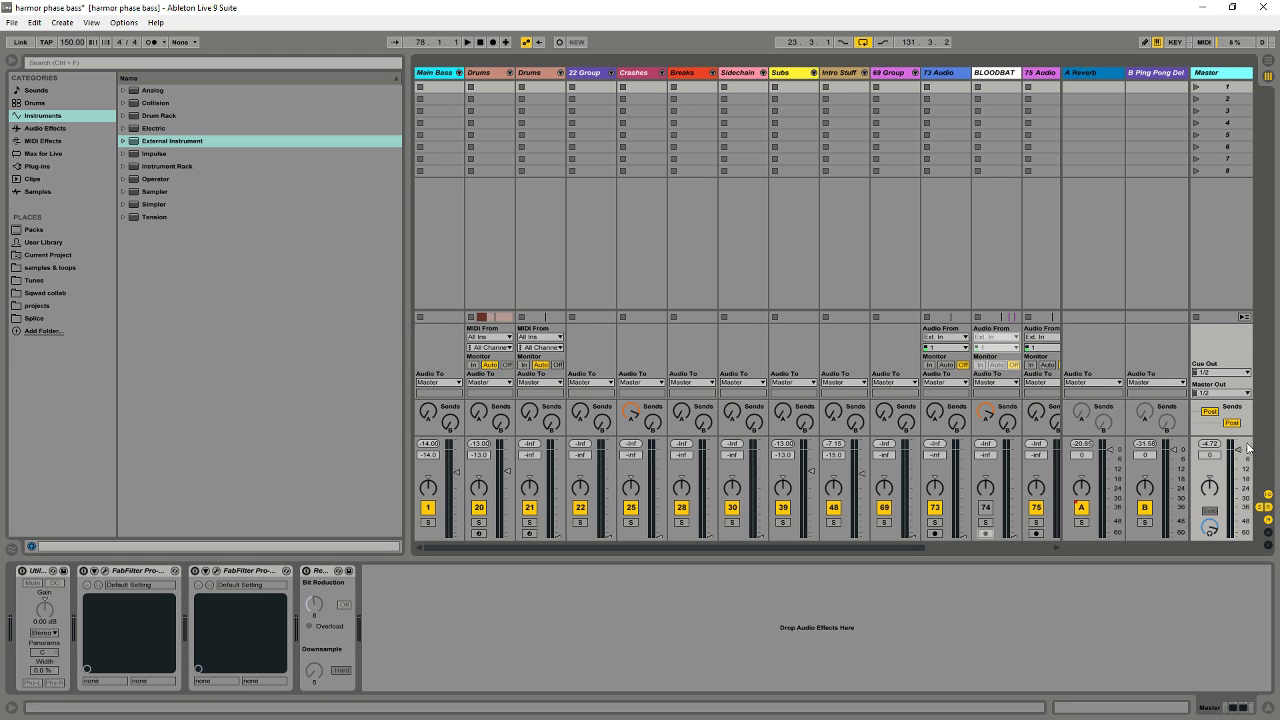
pyautogui.click(1212, 444)
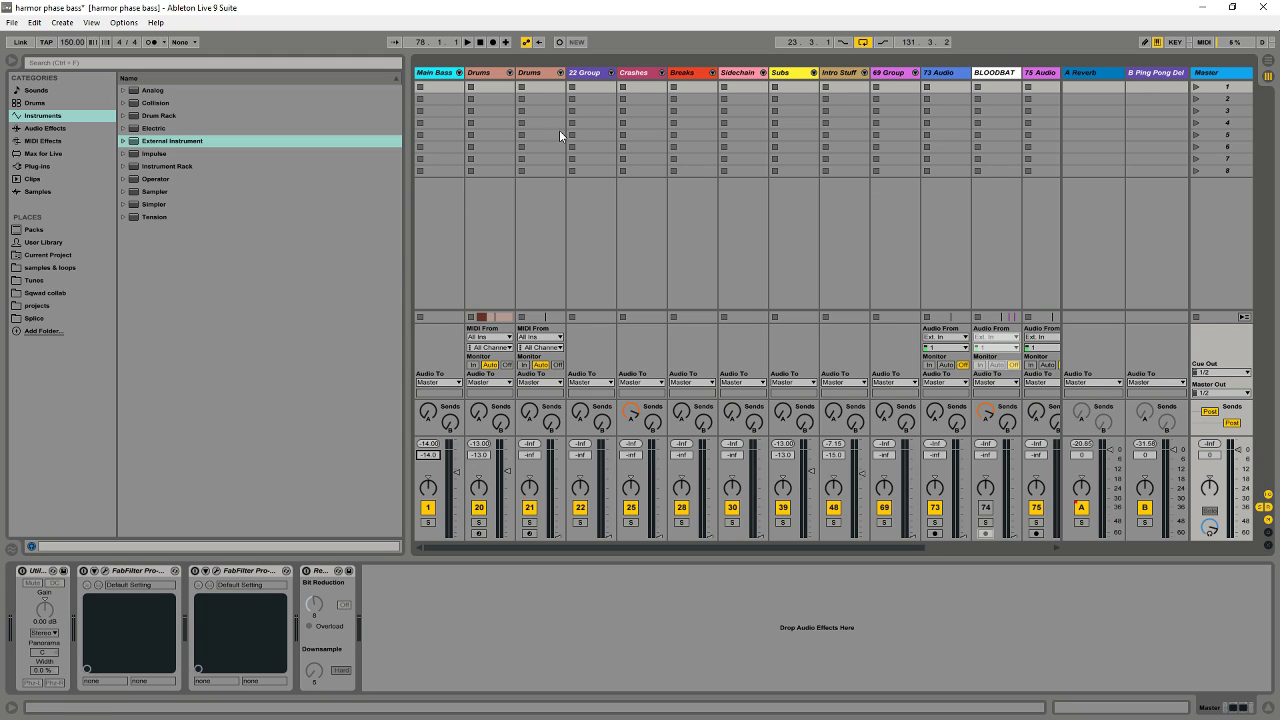
# Return to the Arrangement view and play the second drop from bar 105 on the Subs group.
pyautogui.press('Tab')
pyautogui.click(836, 250)
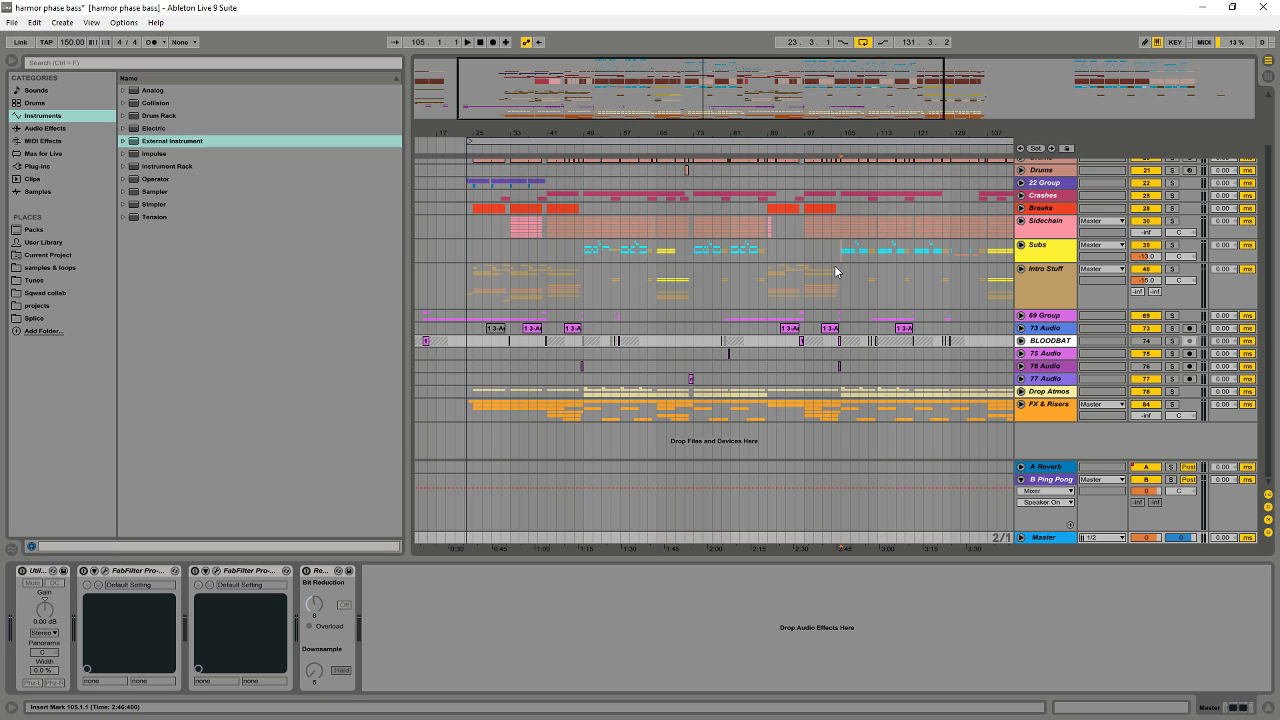
pyautogui.click(836, 266)
pyautogui.scroll(2, 702, 328)
pyautogui.scroll(1, 696, 324)
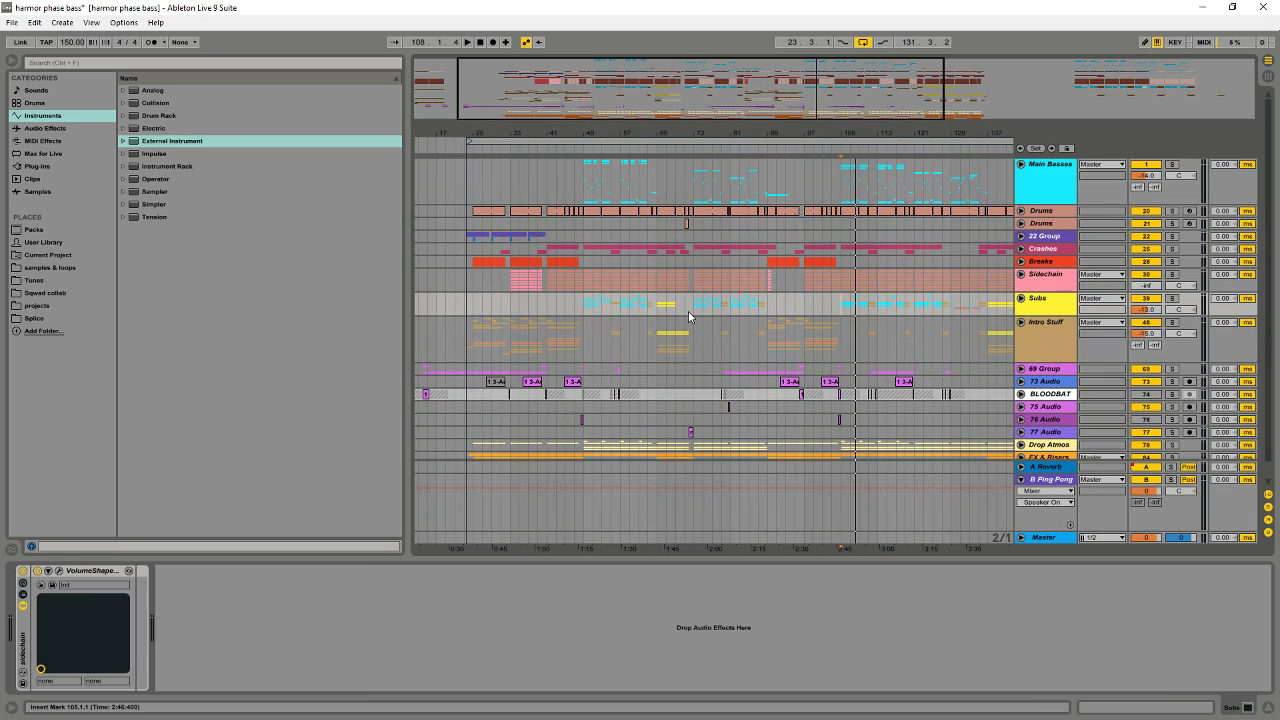